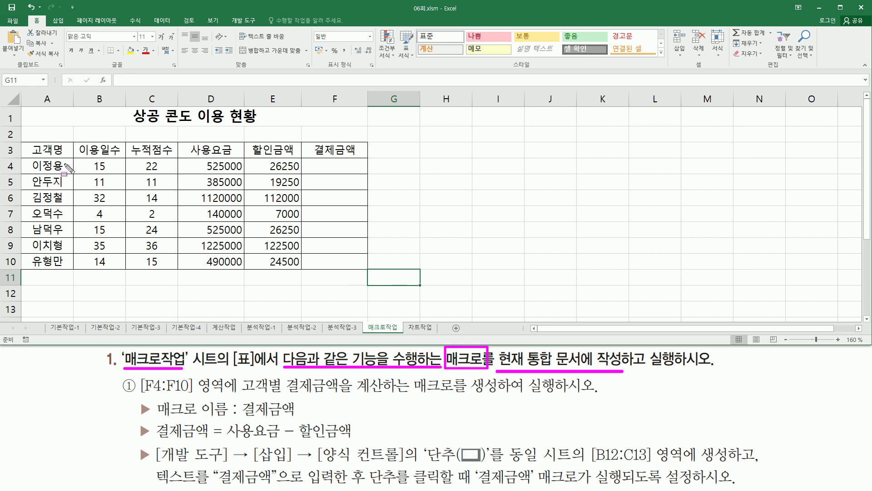
mouse_move(20, 105)
mouse_down()
mouse_move(343, 234)
mouse_move(370, 273)
mouse_up()
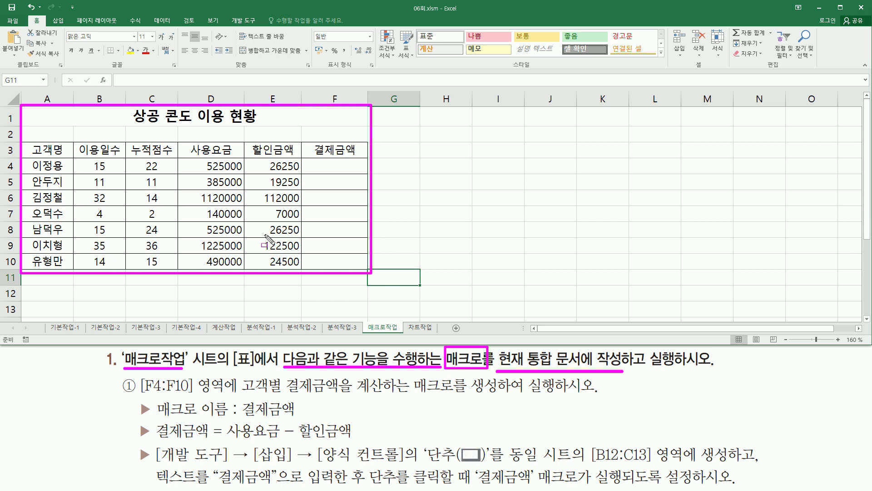
key(Escape)
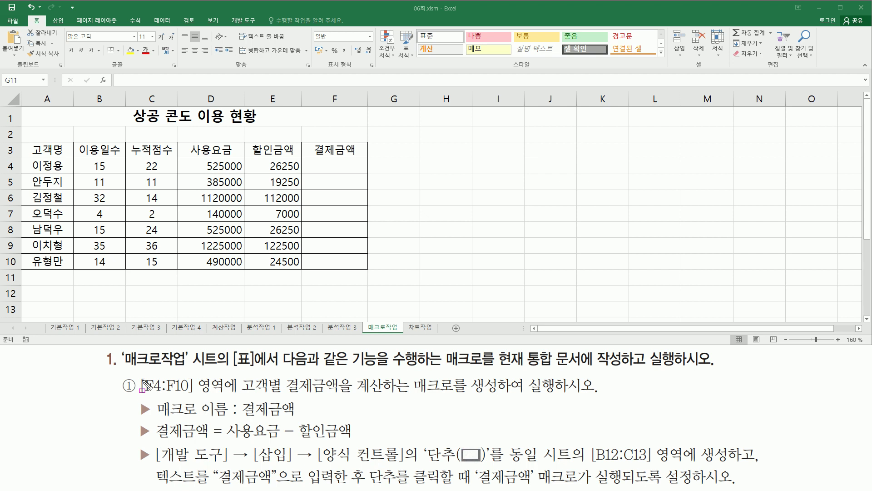
mouse_move(142, 375)
mouse_down()
mouse_move(152, 399)
mouse_move(246, 399)
mouse_move(228, 398)
mouse_up()
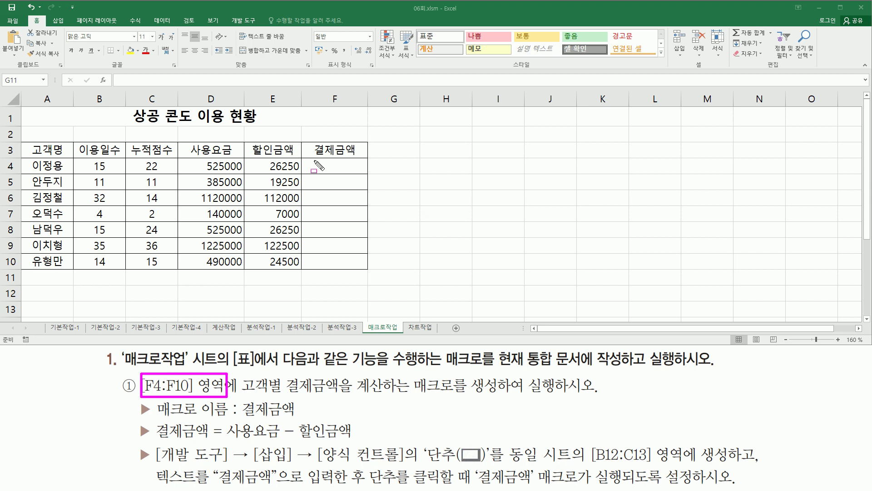
mouse_move(314, 160)
mouse_down()
mouse_move(358, 172)
mouse_move(357, 268)
mouse_up()
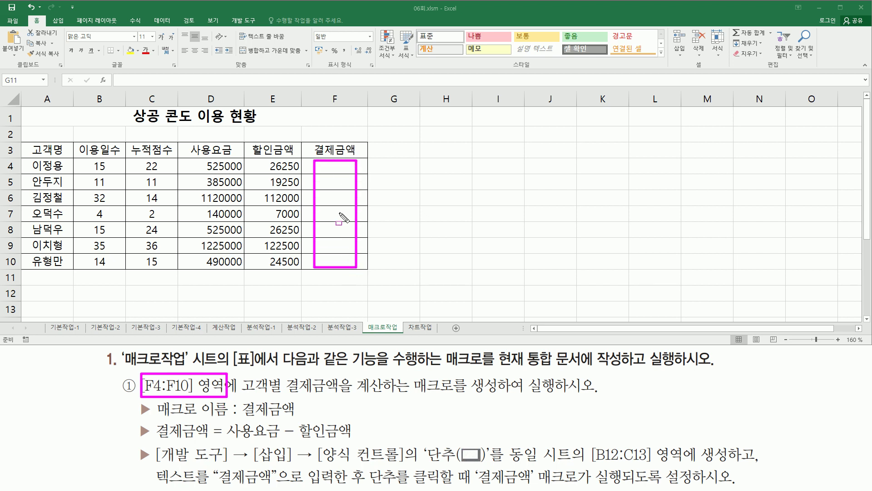
drag(242, 396, 341, 399)
drag(406, 393, 463, 394)
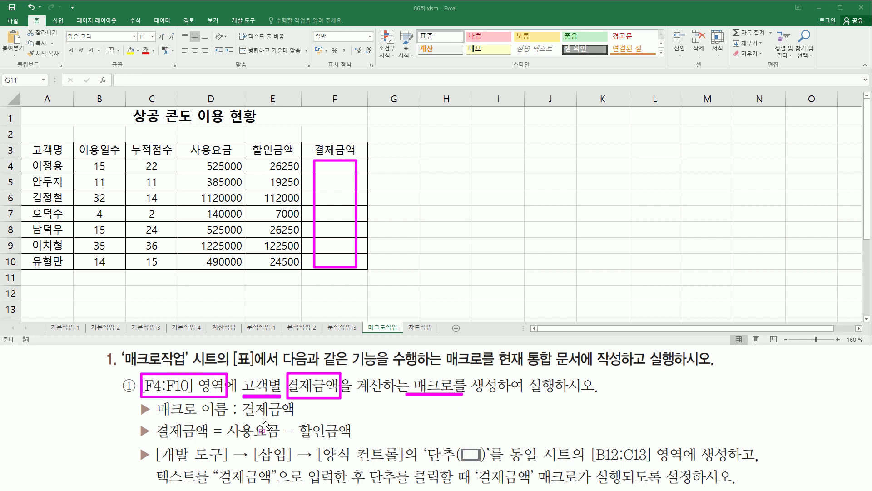
drag(242, 419, 295, 420)
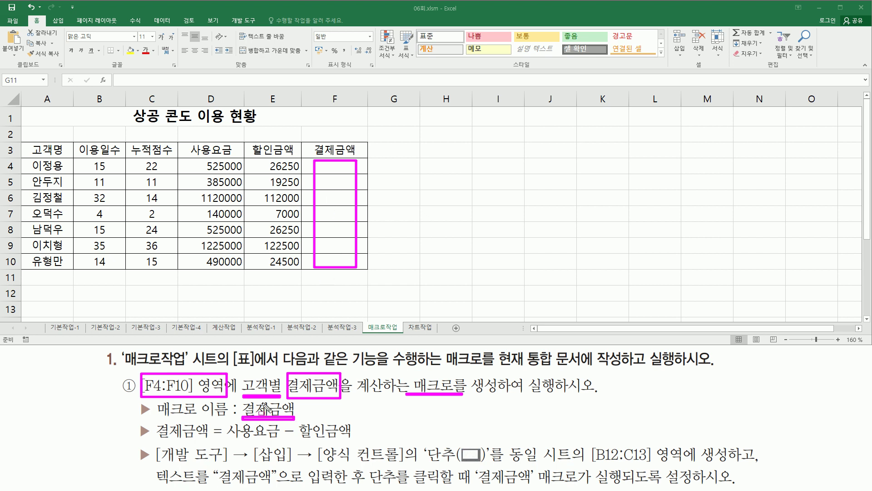
drag(224, 440, 352, 440)
mouse_move(190, 140)
mouse_down()
mouse_move(240, 165)
mouse_move(236, 267)
mouse_up()
drag(256, 145, 297, 270)
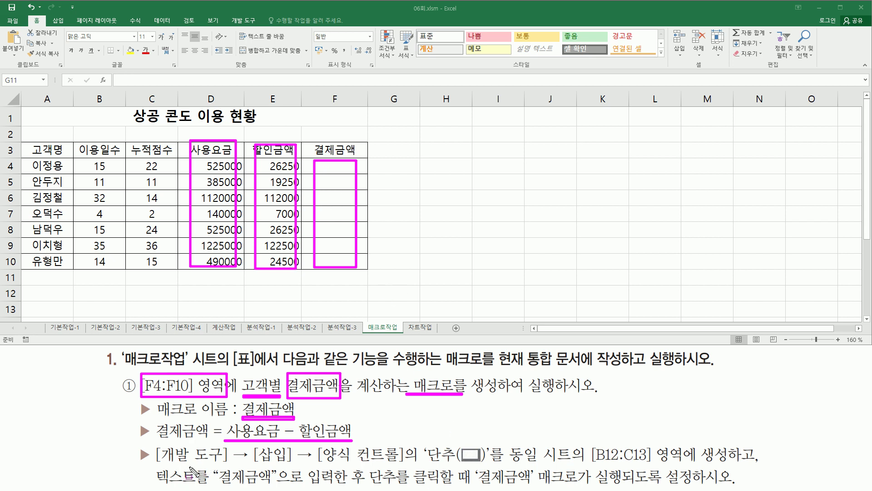
drag(153, 465, 491, 467)
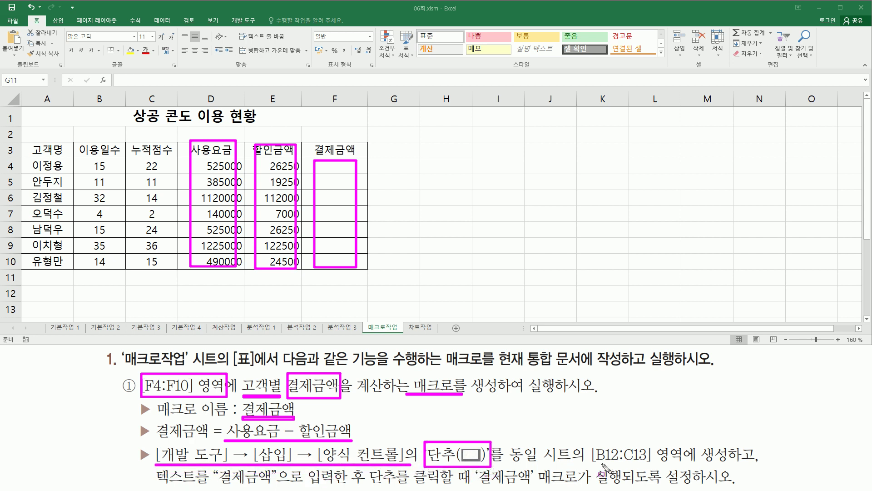
drag(593, 462, 648, 462)
mouse_move(75, 285)
mouse_down()
mouse_move(116, 311)
mouse_move(177, 316)
mouse_up()
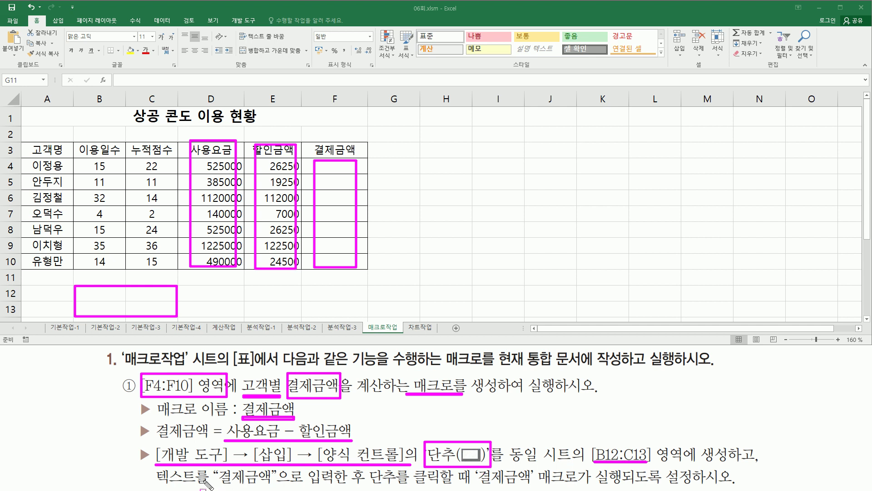
drag(158, 484, 333, 485)
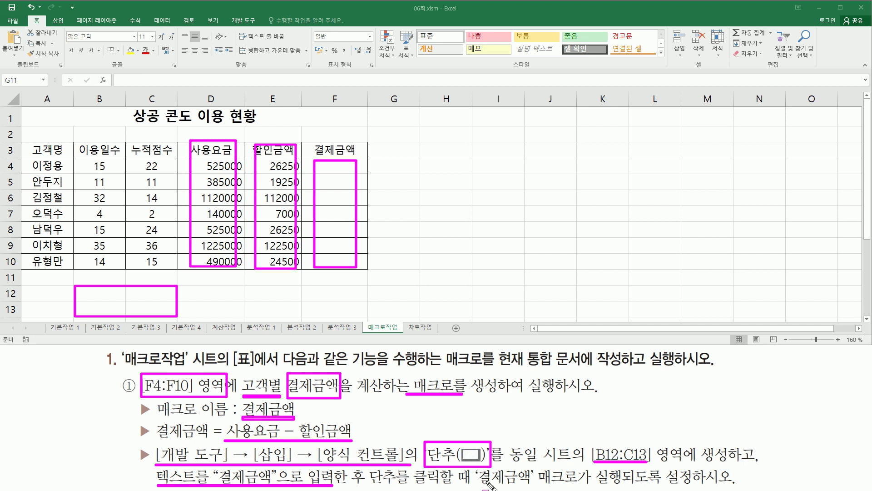
drag(478, 485, 627, 486)
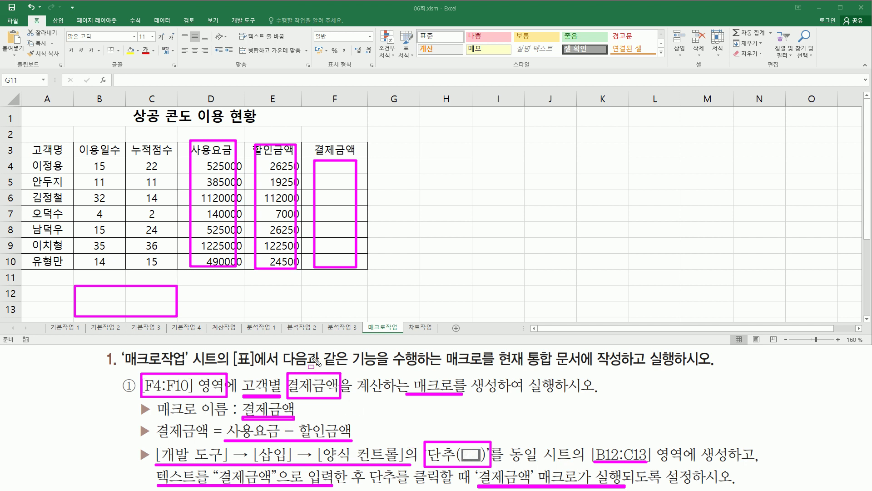
key(Escape)
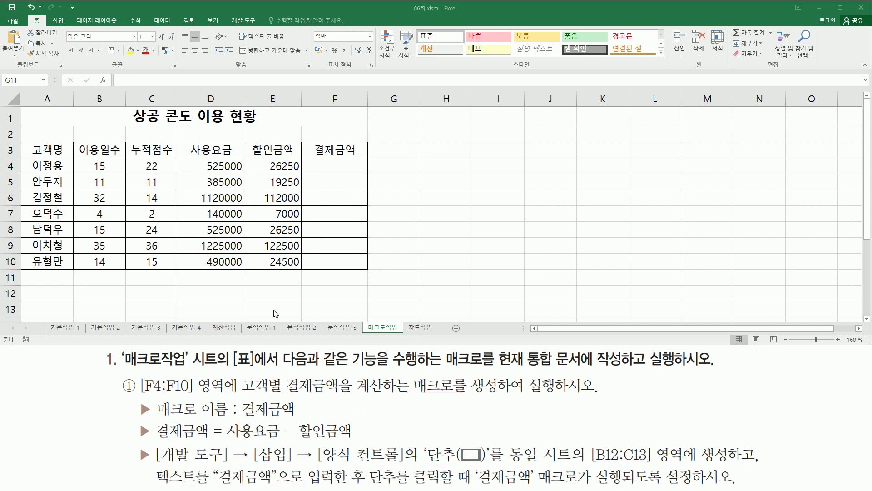
- Insert a form control button covering cells B12:C13 on the 매크로작업 sheet
click(235, 21)
drag(226, 14, 262, 27)
drag(202, 72, 228, 60)
drag(169, 27, 189, 59)
key(Escape)
click(177, 52)
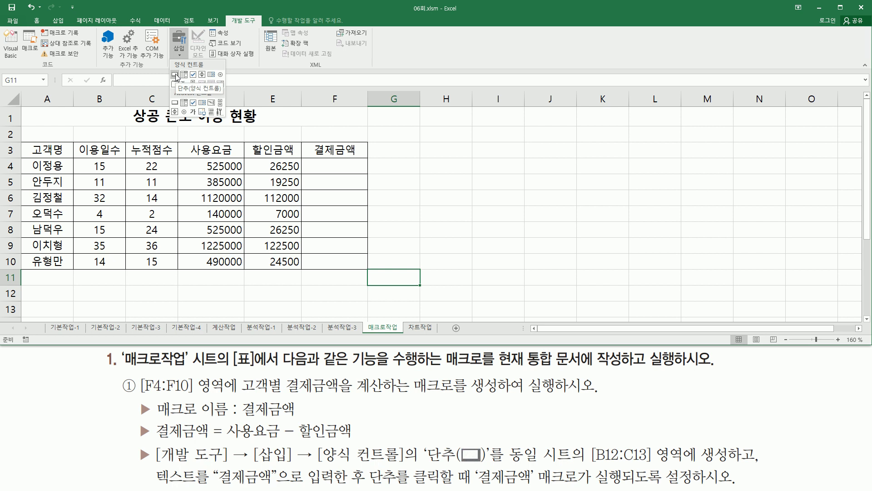
click(175, 75)
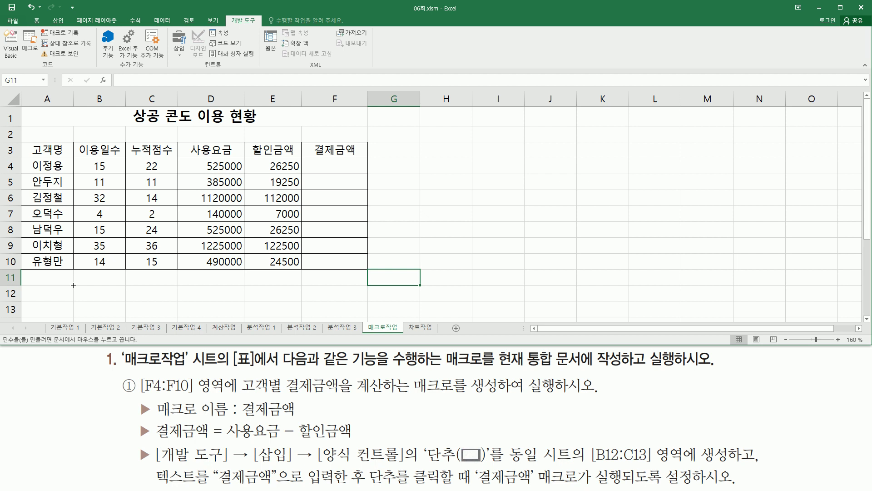
drag(73, 284, 152, 311)
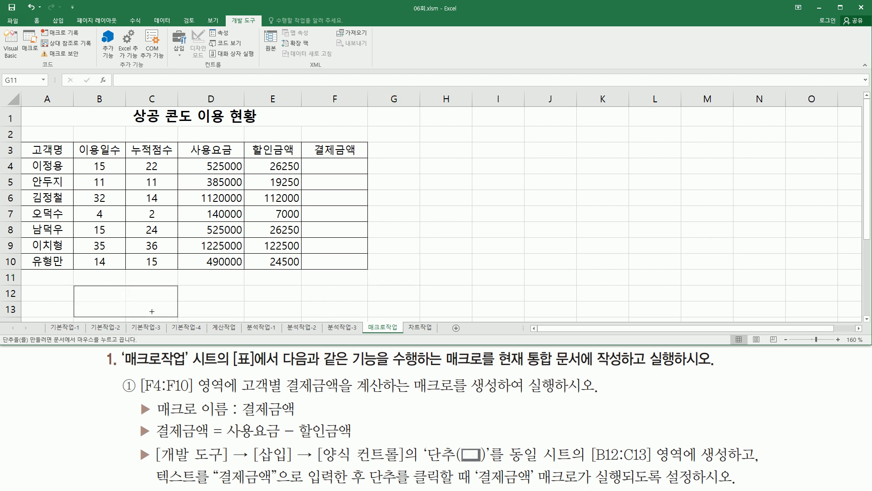
drag(152, 311, 152, 311)
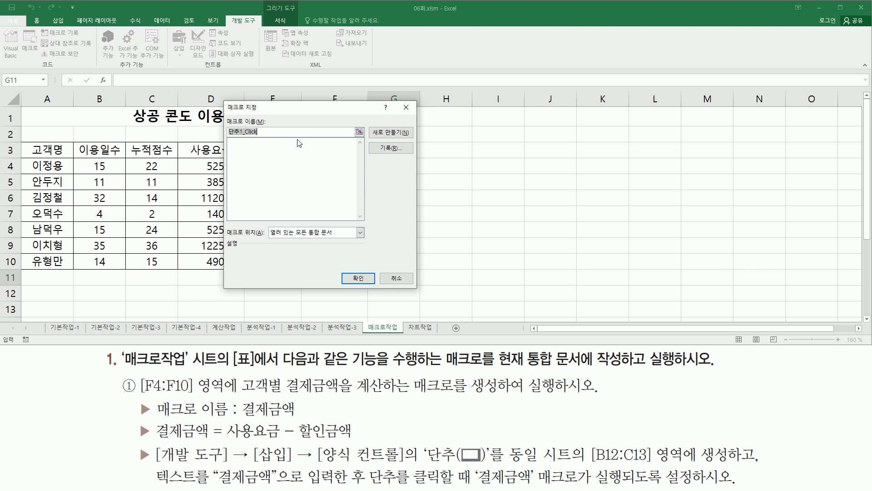
- Name the button's macro 결제금액 and start recording it in the current workbook
text(결)
text(제금ㅇ)
click(257, 130)
drag(370, 140, 408, 157)
drag(226, 136, 253, 137)
key(Escape)
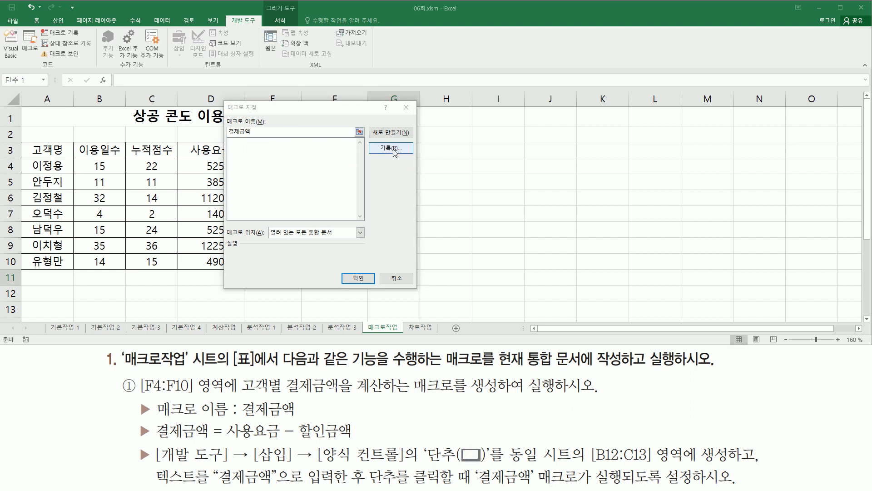
click(392, 148)
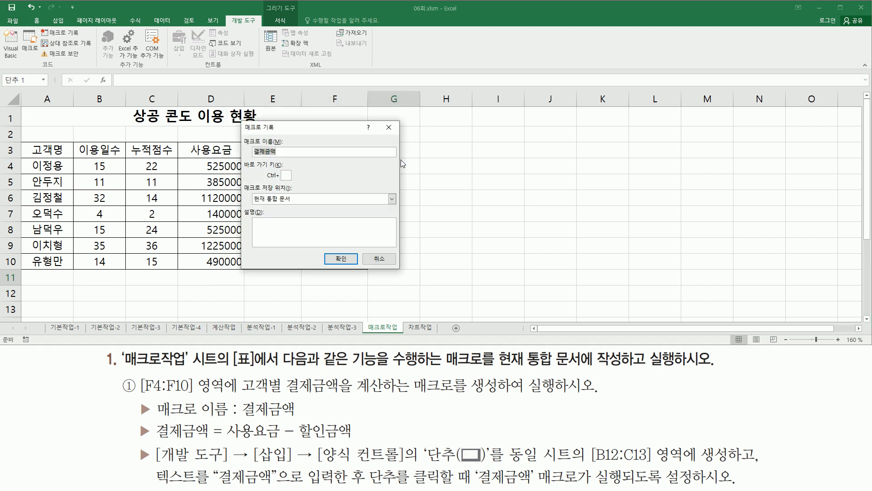
key(ctrl+2)
mouse_move(241, 132)
mouse_down()
mouse_move(249, 147)
mouse_move(289, 159)
mouse_up()
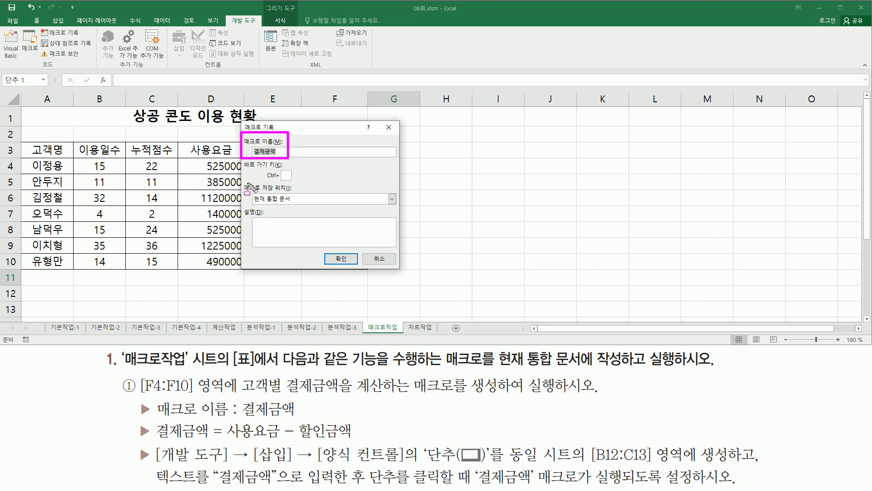
mouse_move(240, 182)
mouse_down()
mouse_move(282, 208)
mouse_move(298, 207)
mouse_up()
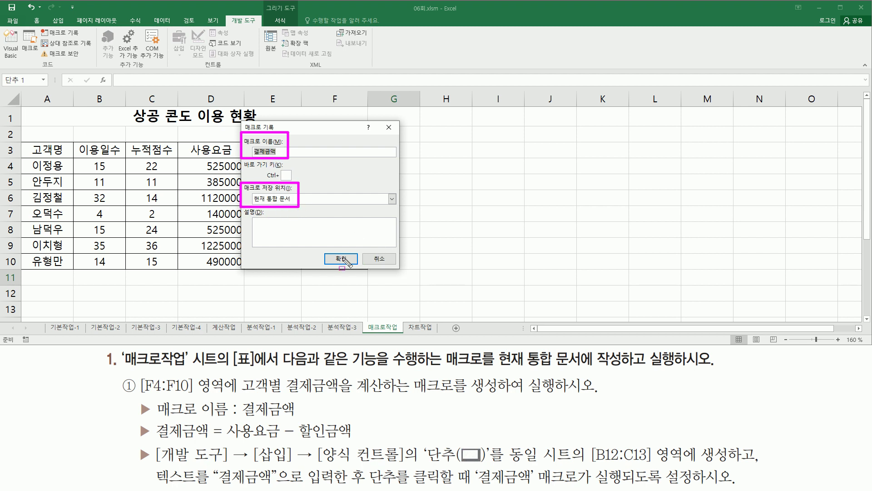
drag(324, 253, 357, 267)
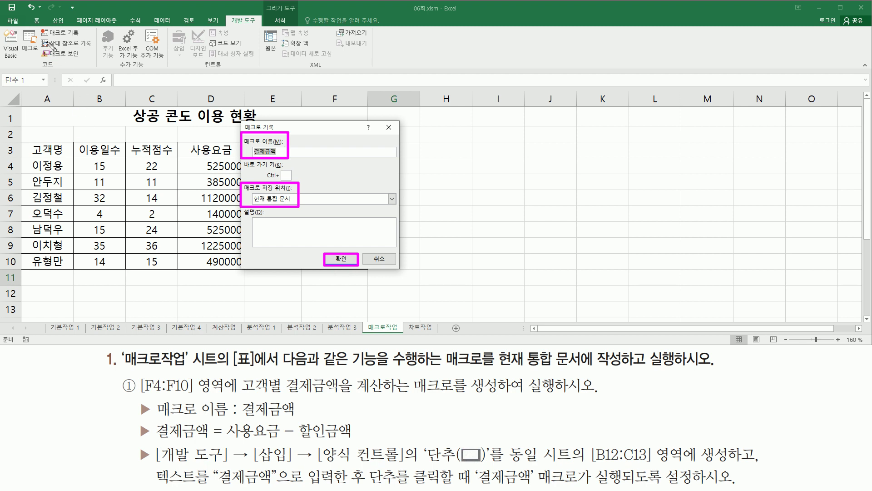
drag(40, 27, 84, 37)
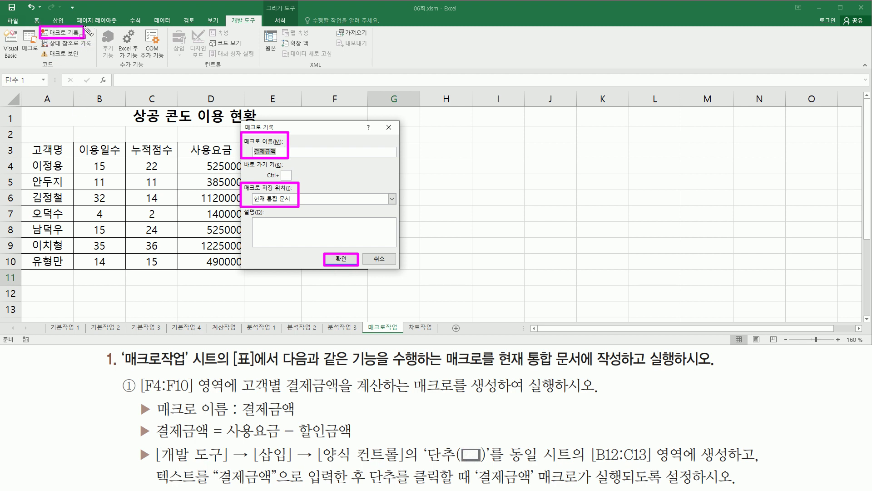
drag(19, 328, 34, 348)
key(Escape)
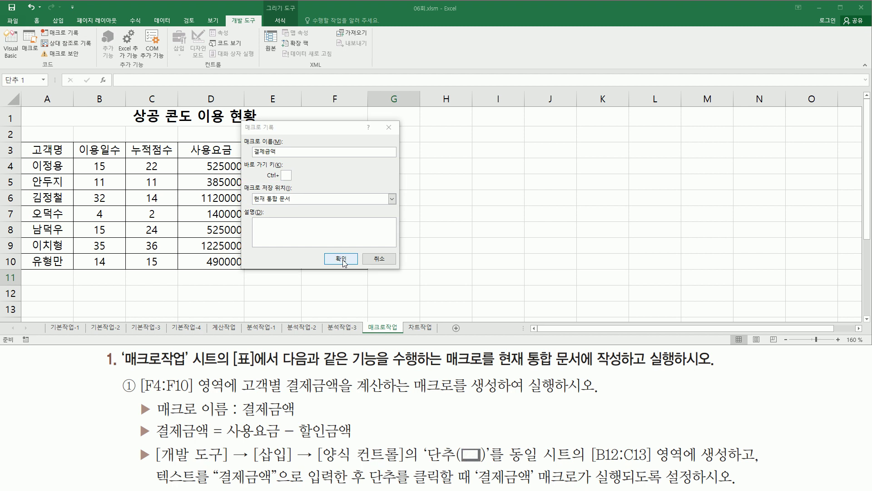
click(341, 259)
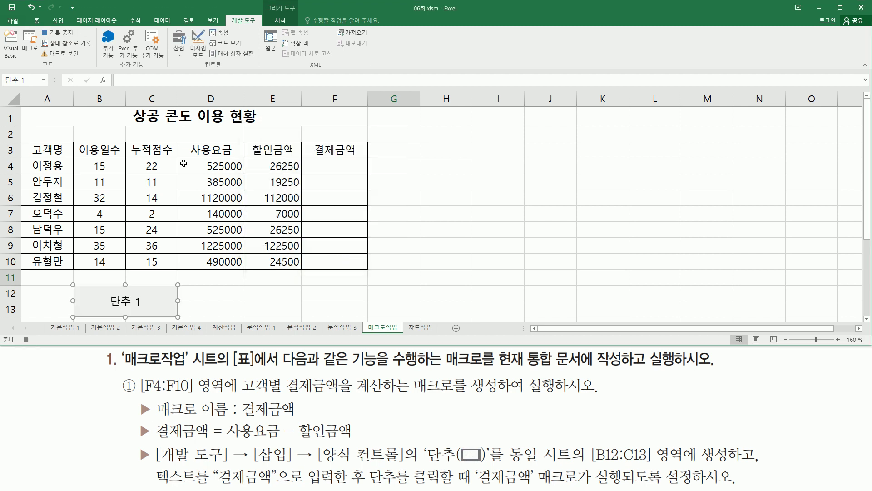
drag(39, 26, 83, 40)
drag(20, 332, 36, 345)
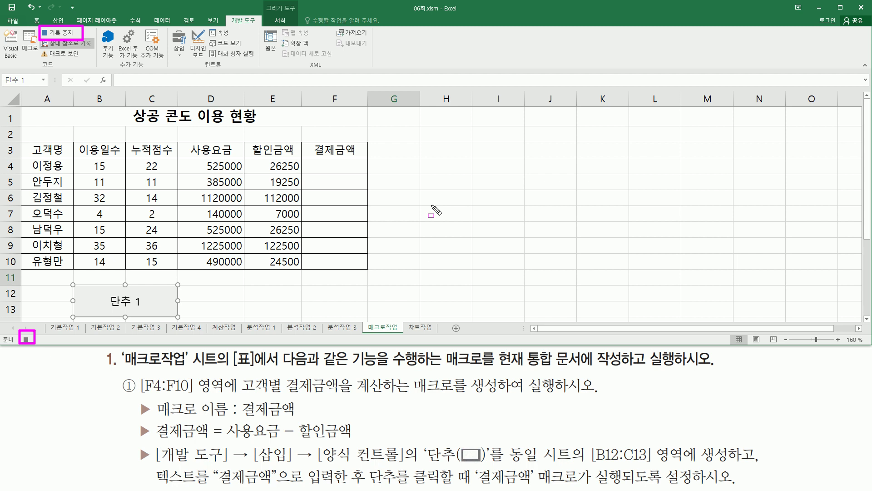
key(Escape)
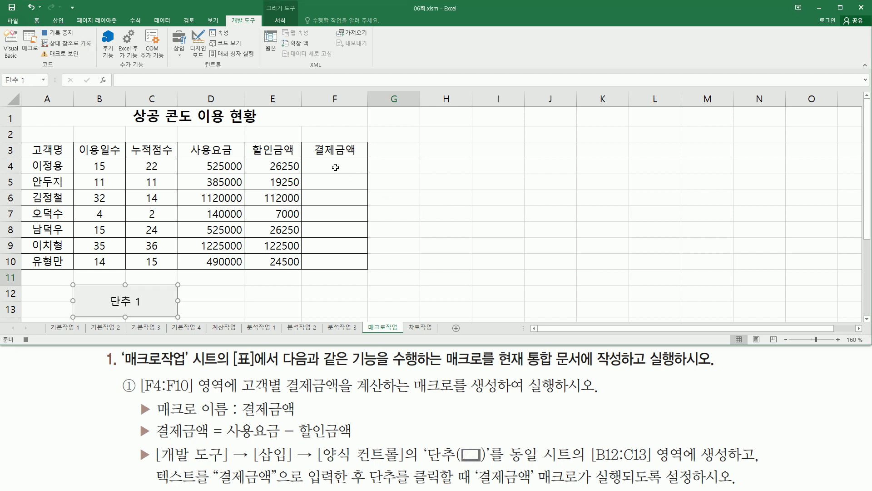
- Enter the formula =D4-E4 in cell F4 to calculate the first customer's 결제금액
click(336, 167)
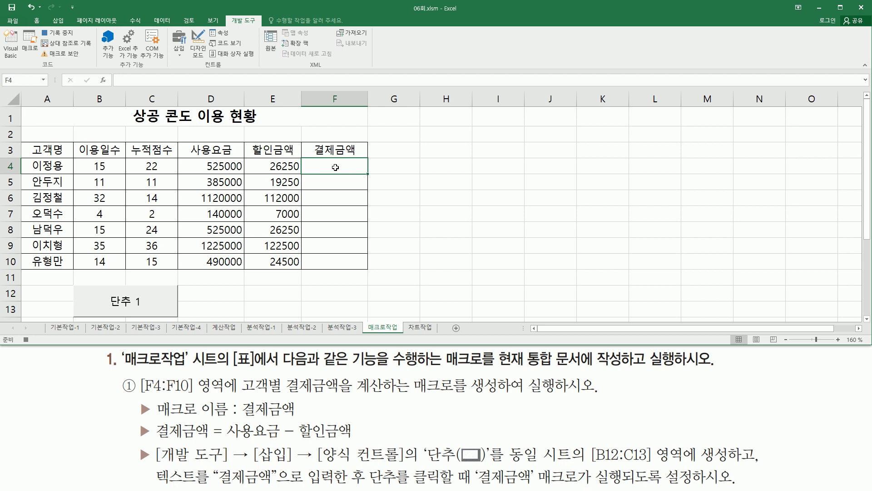
text(=)
key(Left)
key(Left)
text(-)
key(Left)
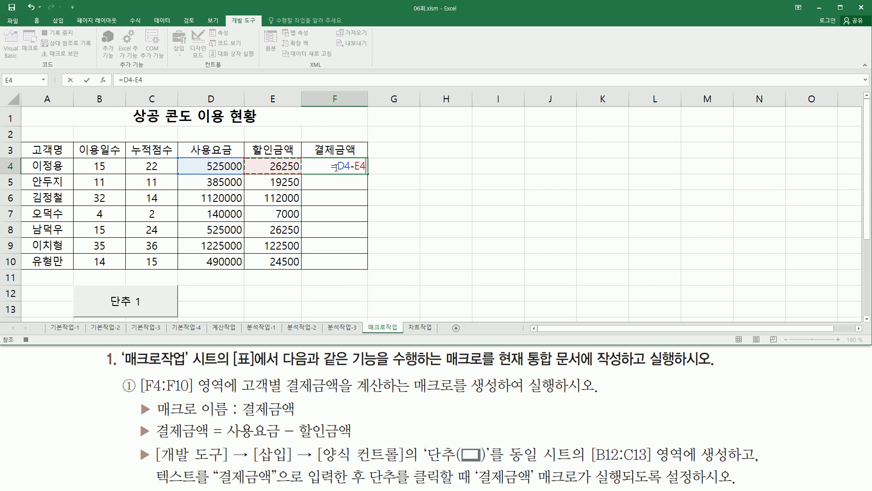
key(Return)
- Fill the F4 formula down to F10, deselect the range and stop recording the macro
click(336, 167)
drag(367, 174, 366, 267)
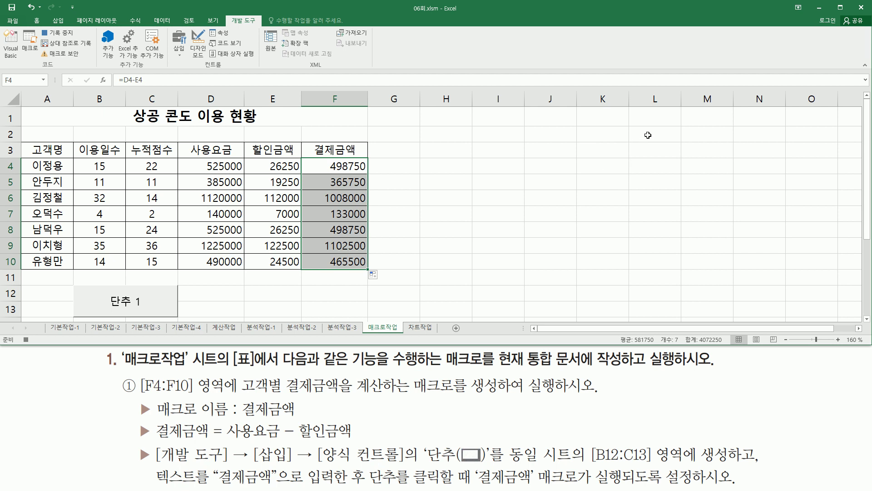
click(645, 136)
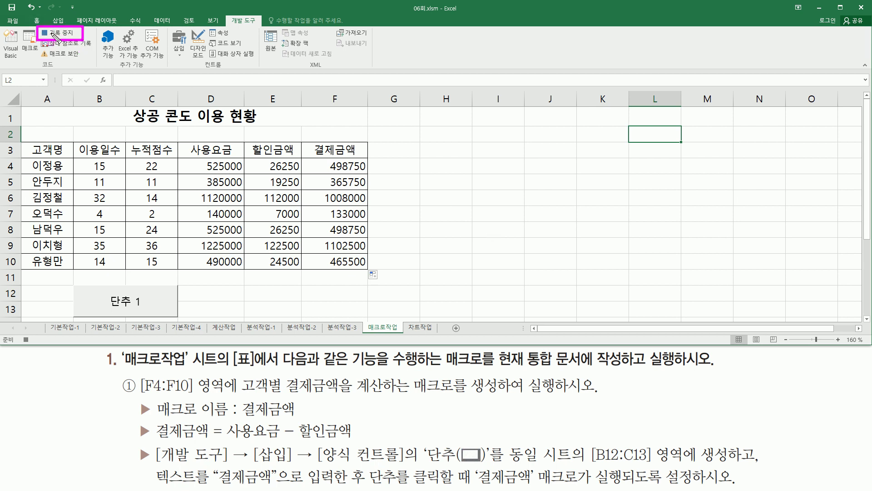
click(62, 37)
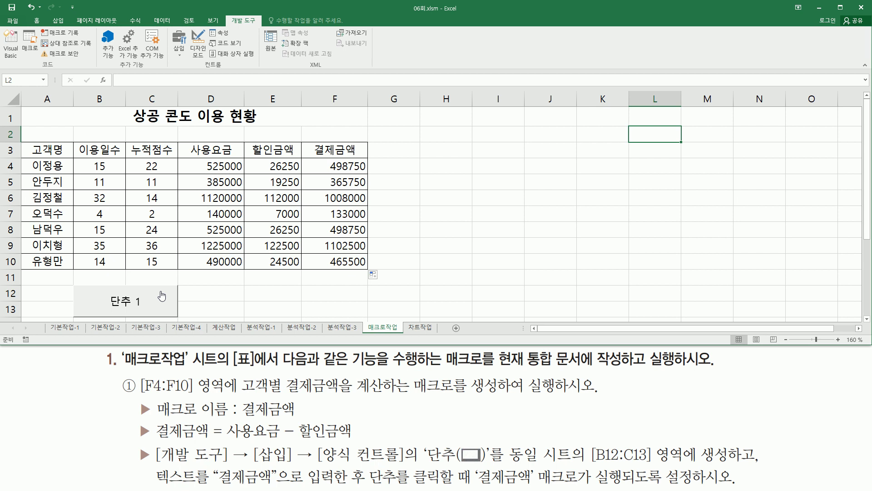
- Replace the text on the button at B12:C13 with 결제금액
right_click(162, 295)
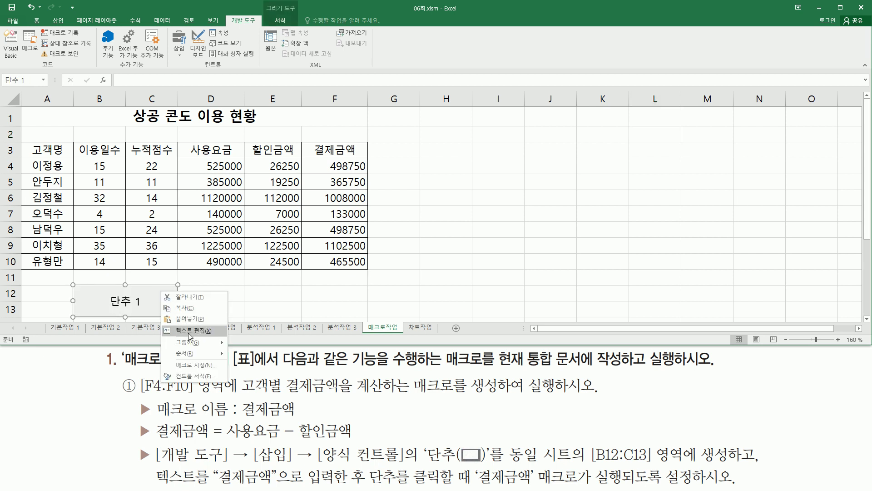
click(190, 331)
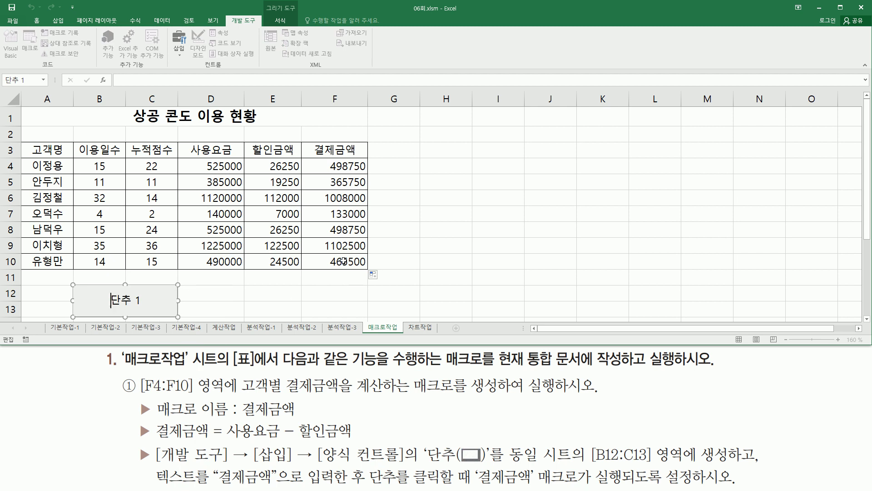
key(Delete)
key(Delete)
key(Delete)
text(결제금액)
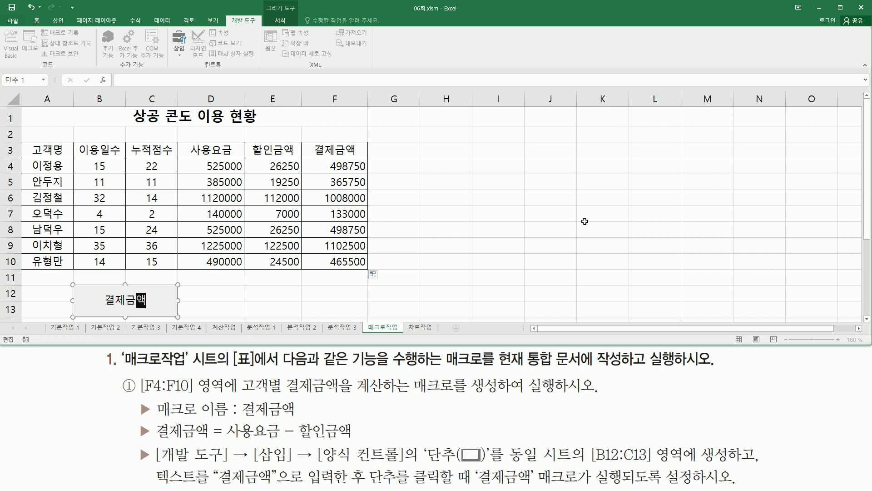
click(585, 220)
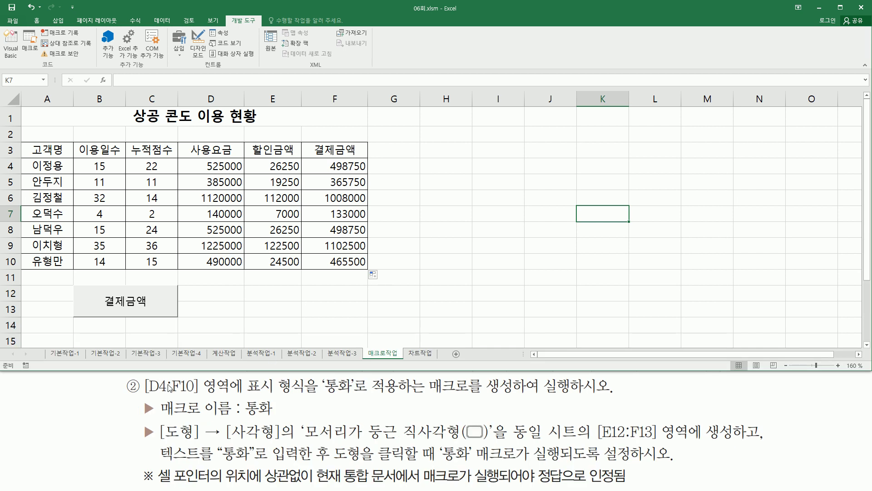
mouse_move(138, 389)
mouse_down()
mouse_move(204, 395)
mouse_move(226, 370)
mouse_move(233, 375)
mouse_up()
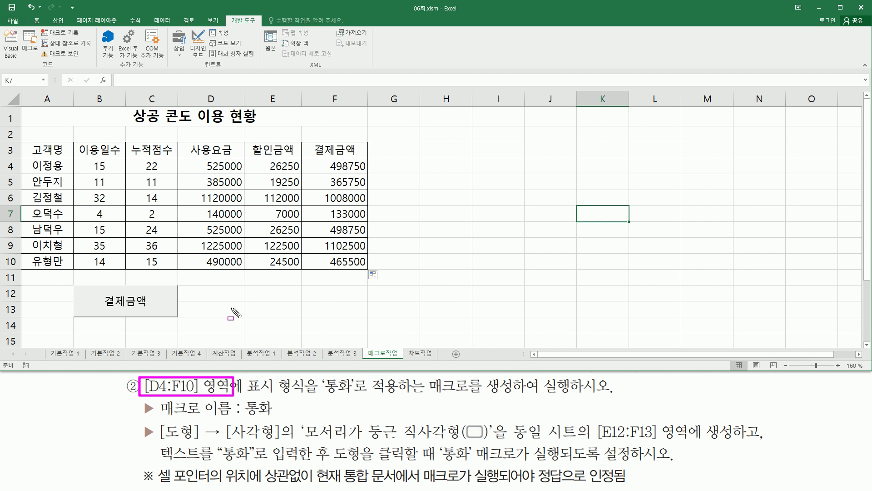
mouse_move(190, 159)
mouse_down()
mouse_move(232, 175)
mouse_move(265, 220)
mouse_move(367, 270)
mouse_up()
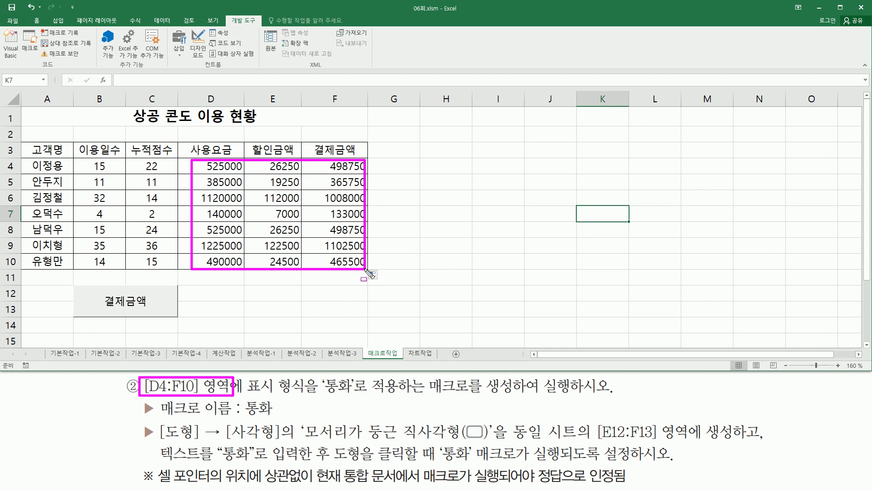
drag(249, 394, 364, 395)
drag(428, 399, 578, 399)
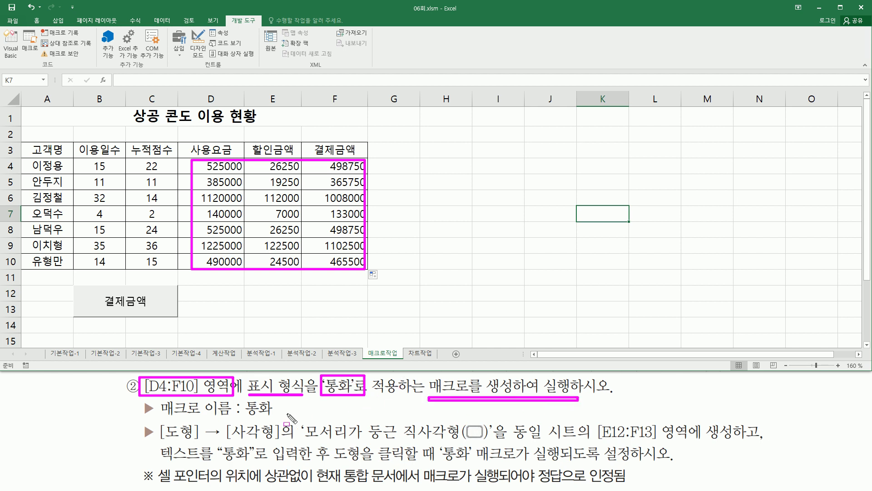
drag(242, 417, 274, 416)
mouse_move(160, 421)
mouse_down()
mouse_move(247, 456)
mouse_move(313, 440)
mouse_move(499, 441)
mouse_up()
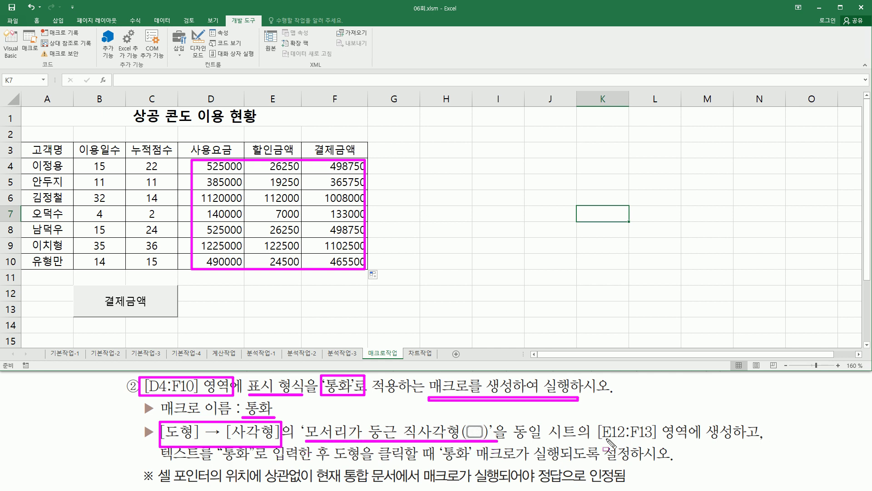
mouse_move(595, 419)
mouse_down()
mouse_move(641, 447)
mouse_move(738, 449)
mouse_up()
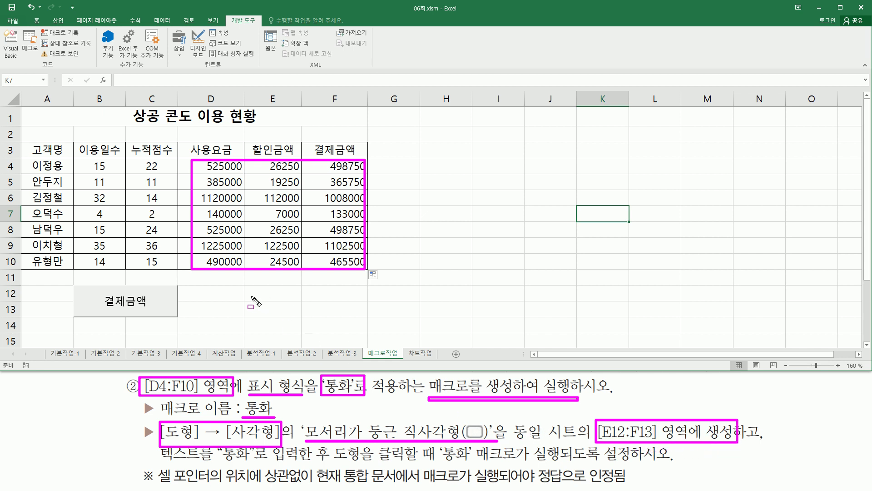
drag(244, 286, 365, 316)
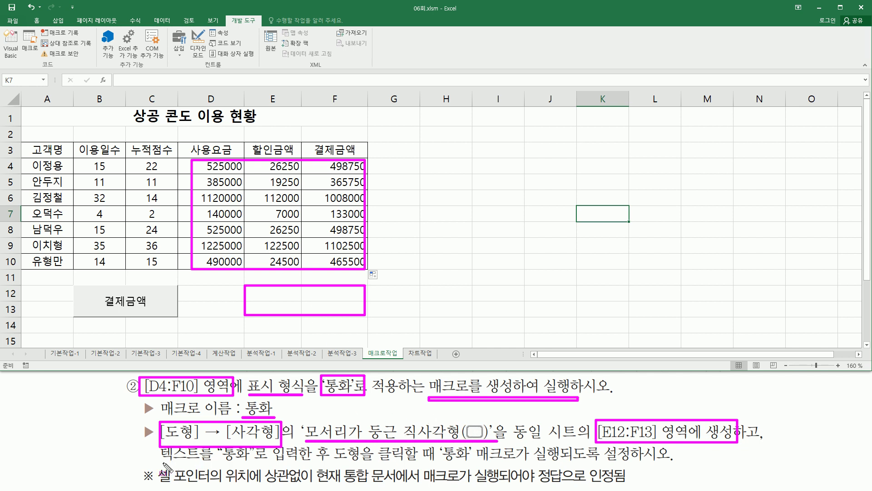
drag(160, 462, 253, 463)
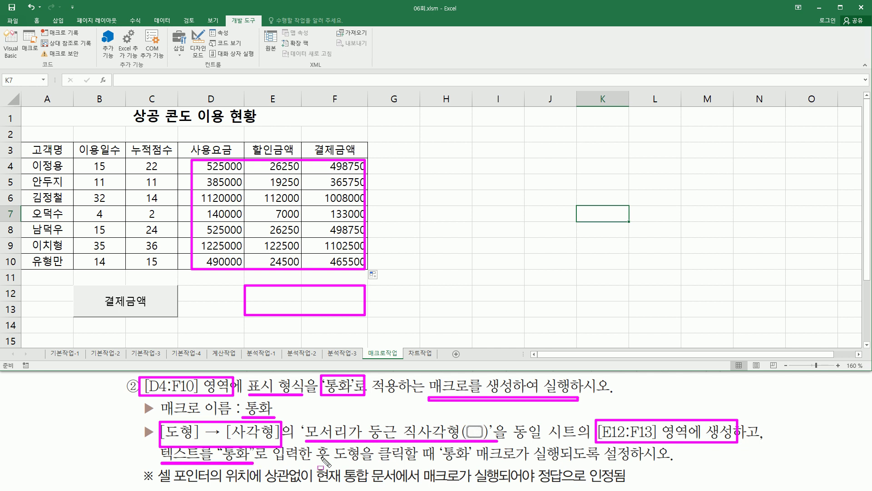
drag(333, 462, 568, 463)
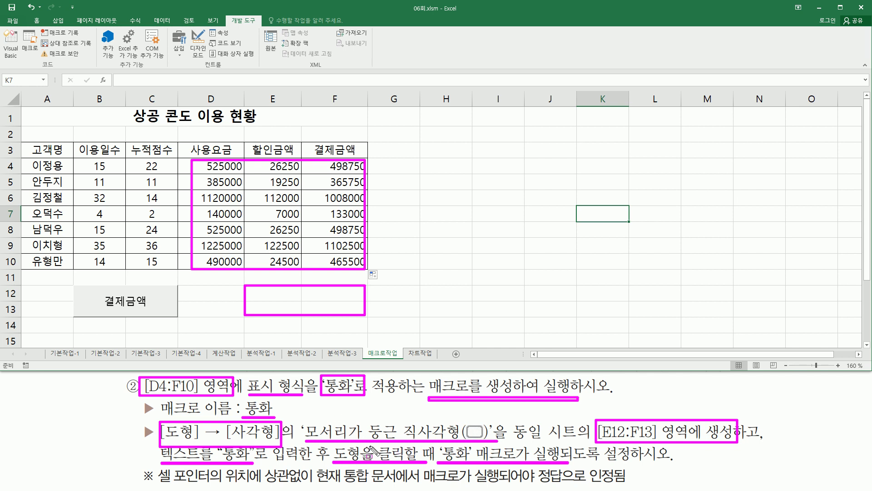
key(Escape)
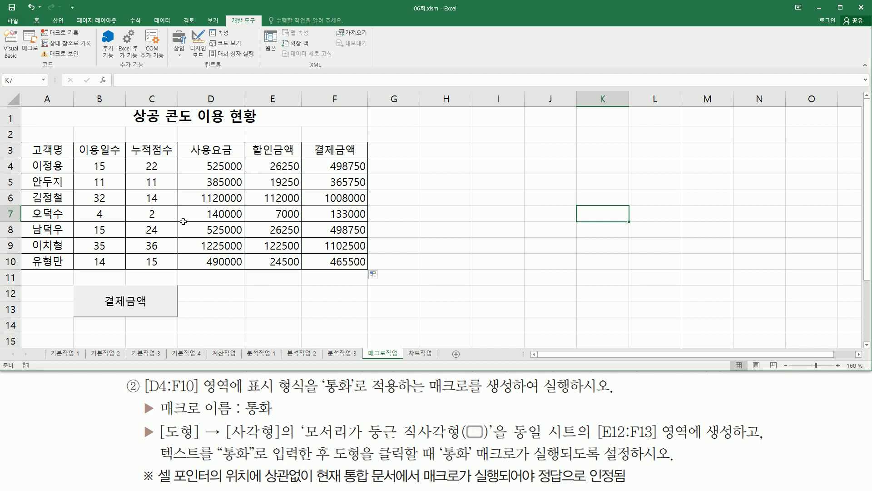
- Draw a rounded rectangle shape over cells E12:F13, about 4.55 cm wide and 1.19 cm high
drag(46, 14, 65, 20)
key(Escape)
click(58, 21)
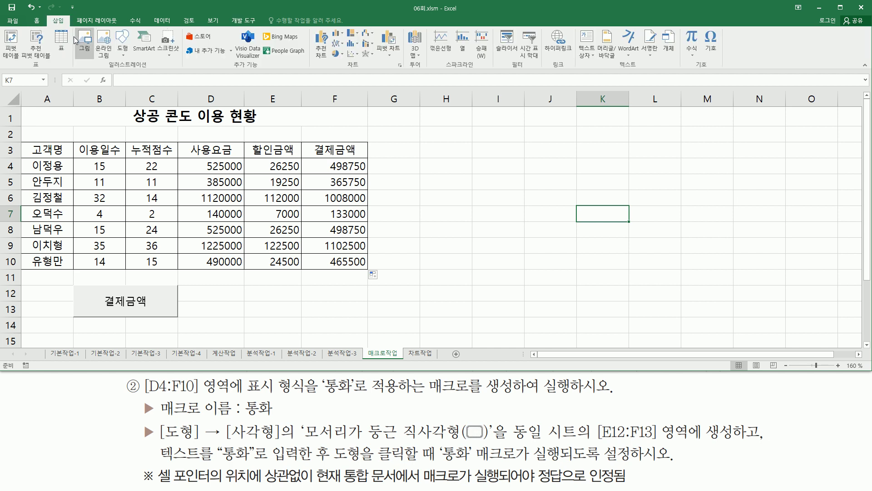
click(123, 50)
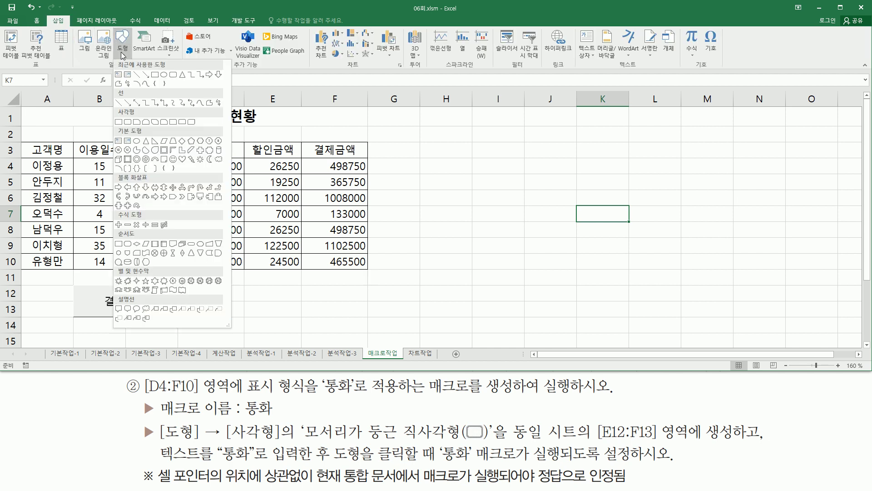
click(129, 123)
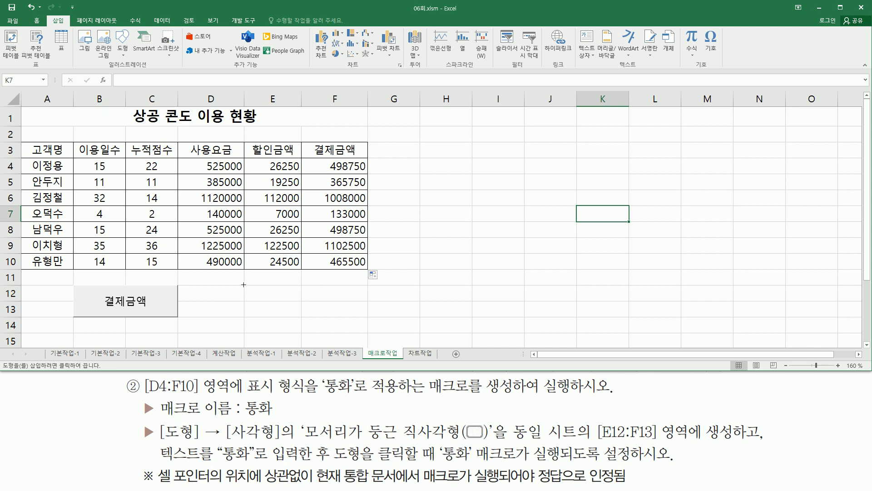
drag(244, 284, 369, 317)
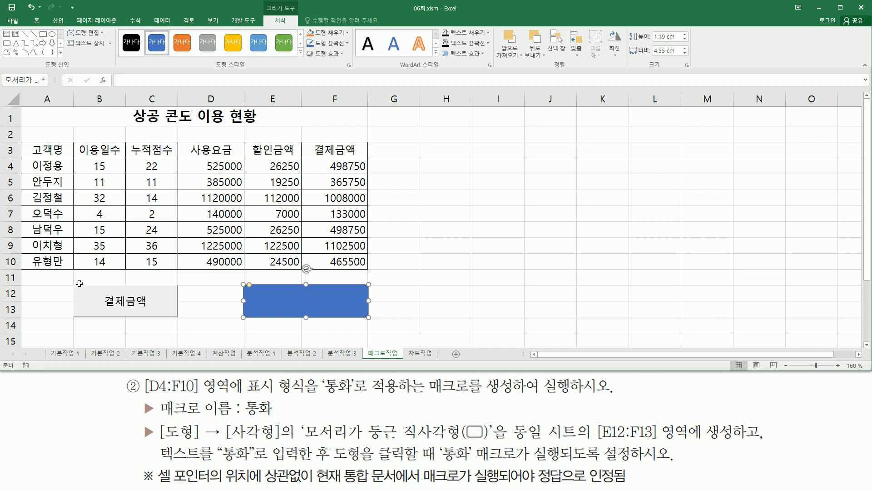
- Assign a new macro named 통화 to the rounded rectangle and choose to record it
drag(74, 282, 181, 326)
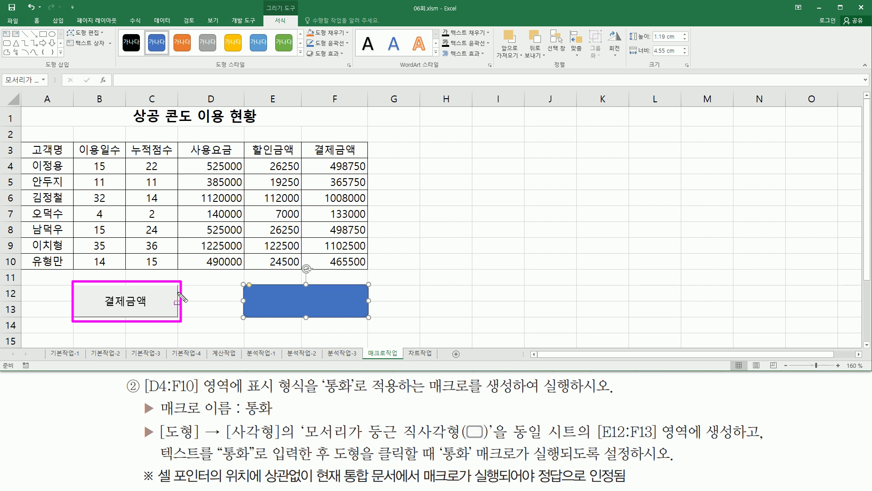
drag(241, 280, 398, 320)
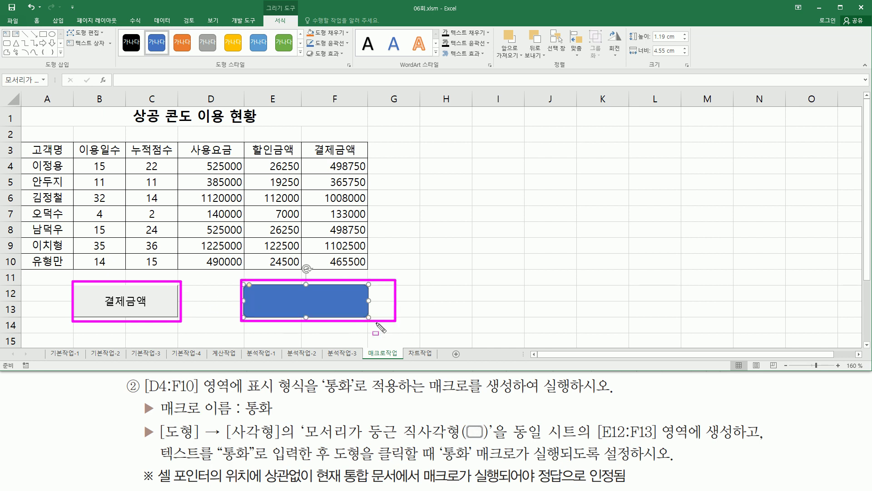
key(Escape)
click(350, 295)
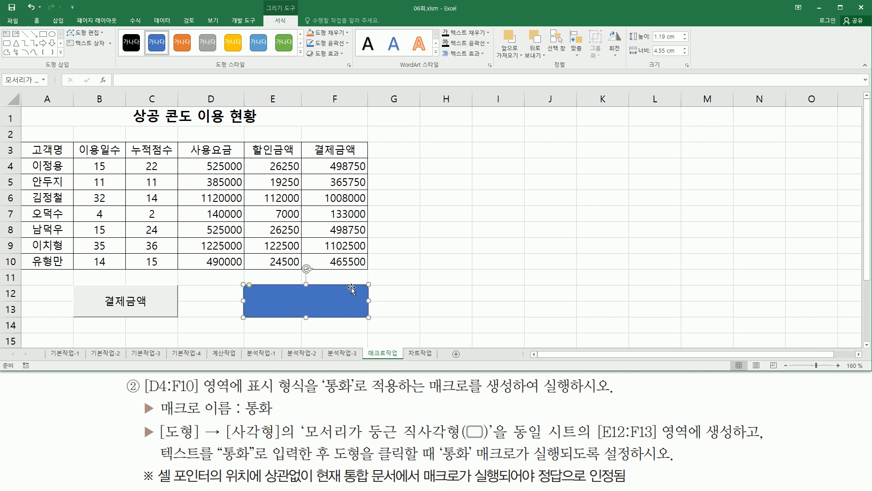
right_click(352, 288)
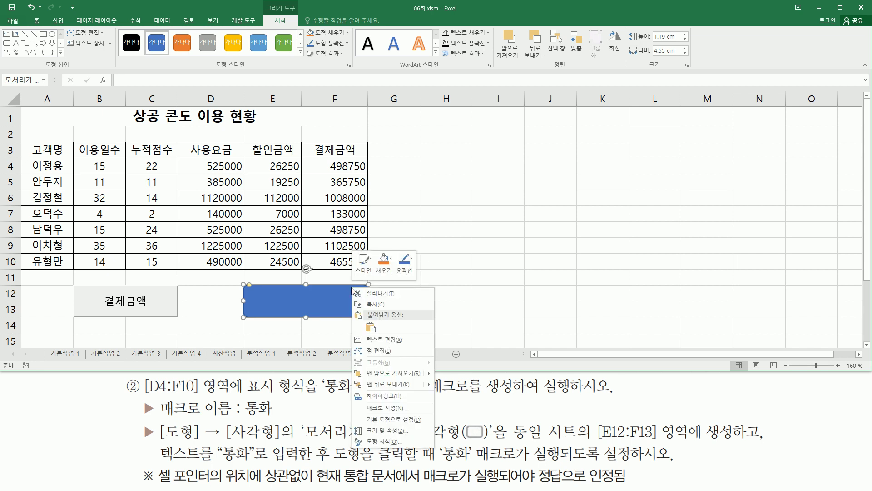
click(388, 408)
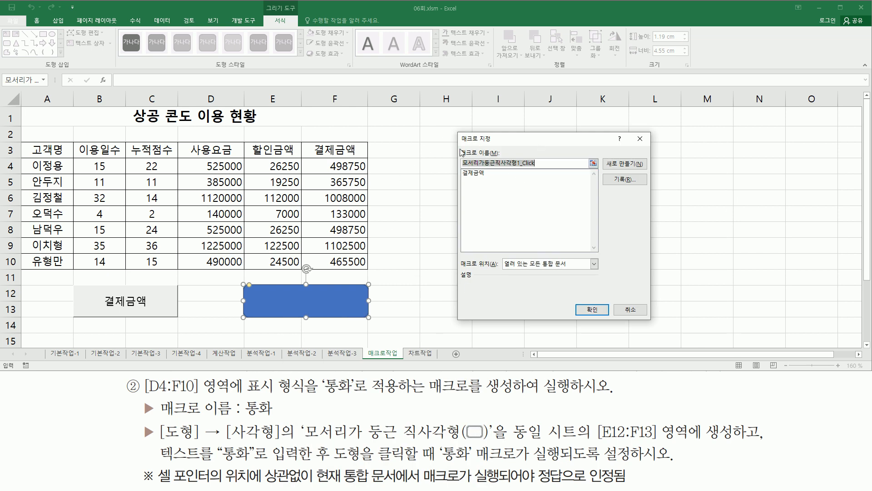
drag(454, 142, 540, 169)
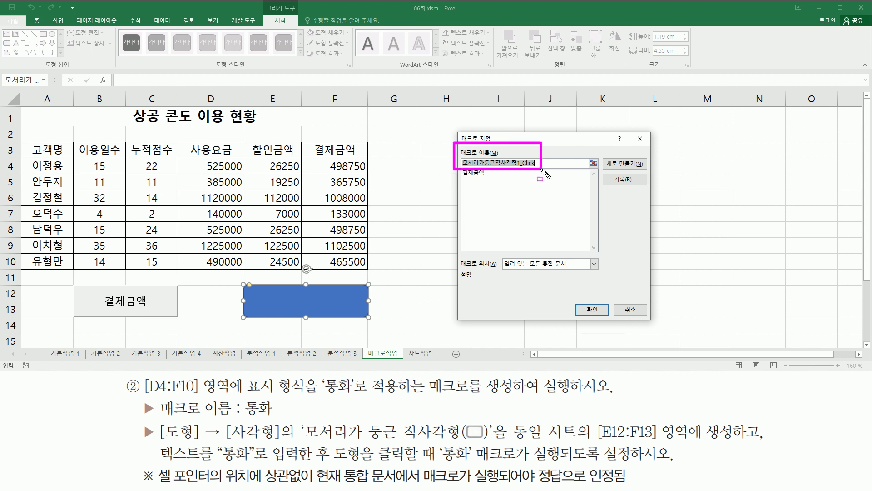
key(Escape)
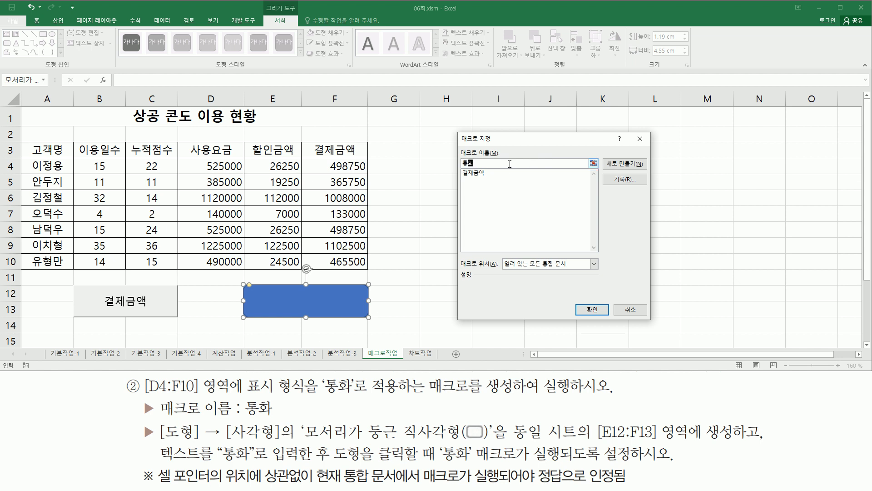
key(ctrl+2)
drag(606, 172, 640, 187)
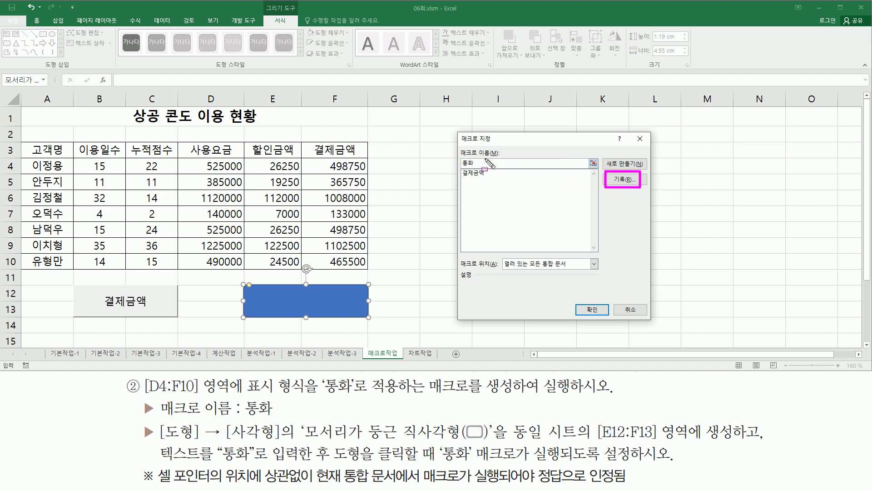
drag(452, 151, 496, 174)
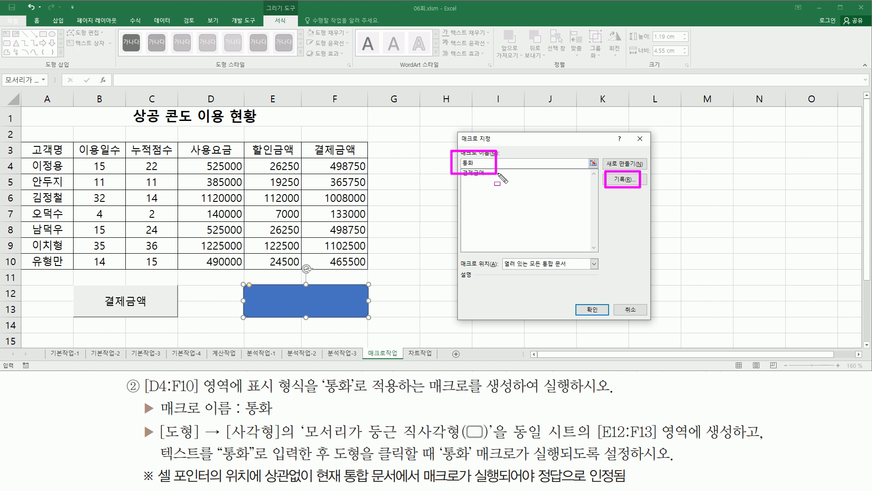
key(Escape)
click(623, 179)
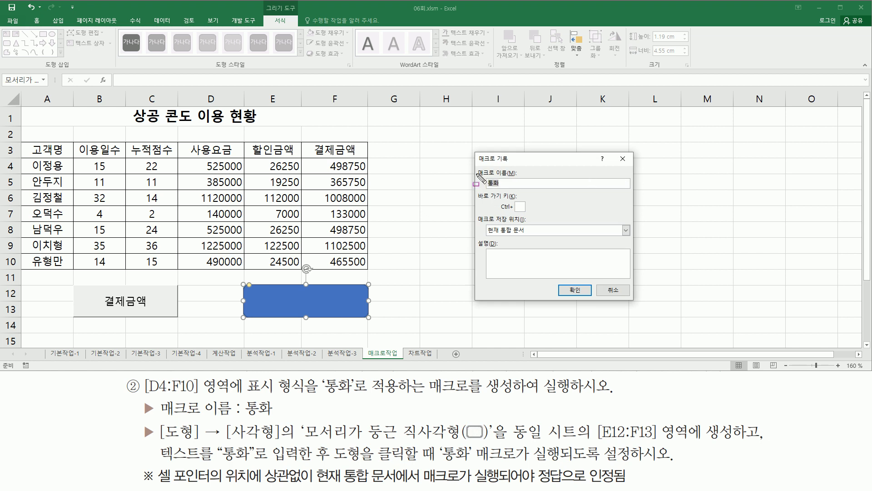
- Start recording the 통화 macro with the current workbook (현재 통합 문서) as its storage location
drag(474, 165, 523, 192)
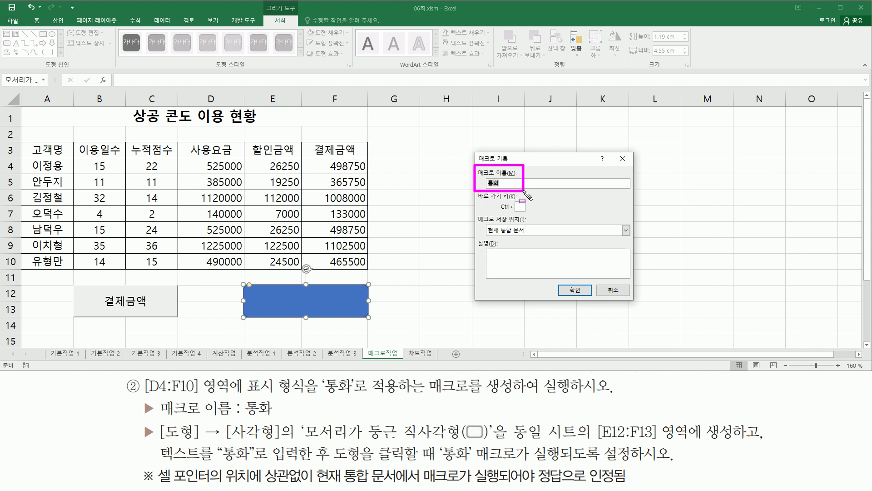
drag(472, 211, 533, 238)
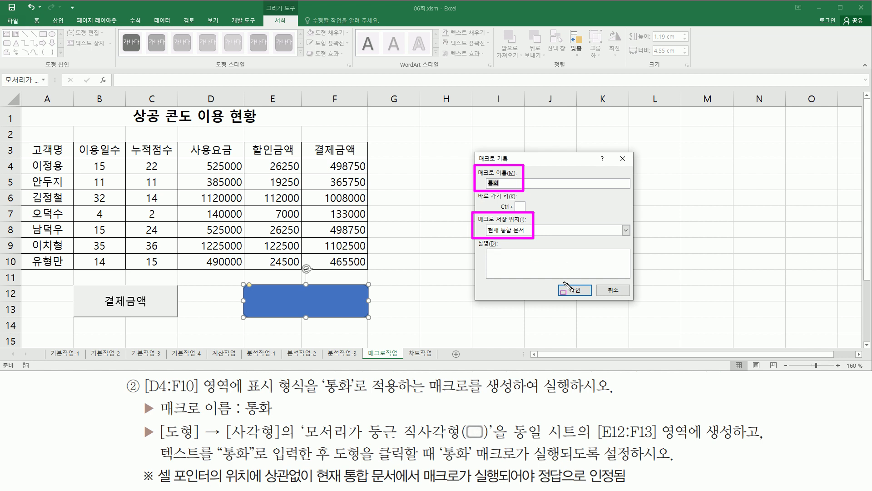
drag(561, 282, 588, 298)
drag(17, 358, 36, 371)
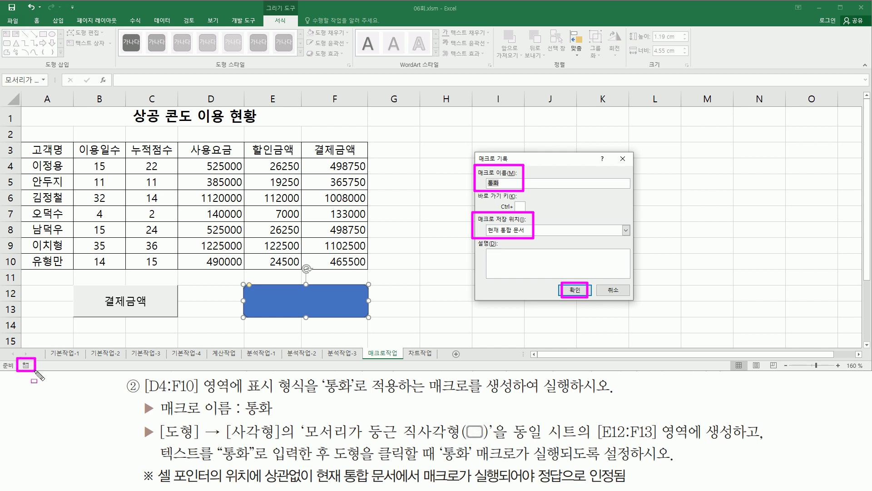
key(Escape)
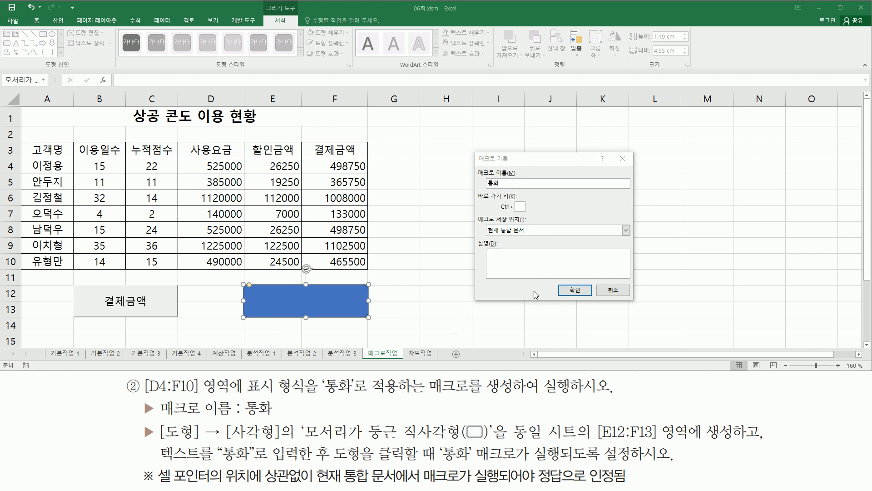
click(575, 289)
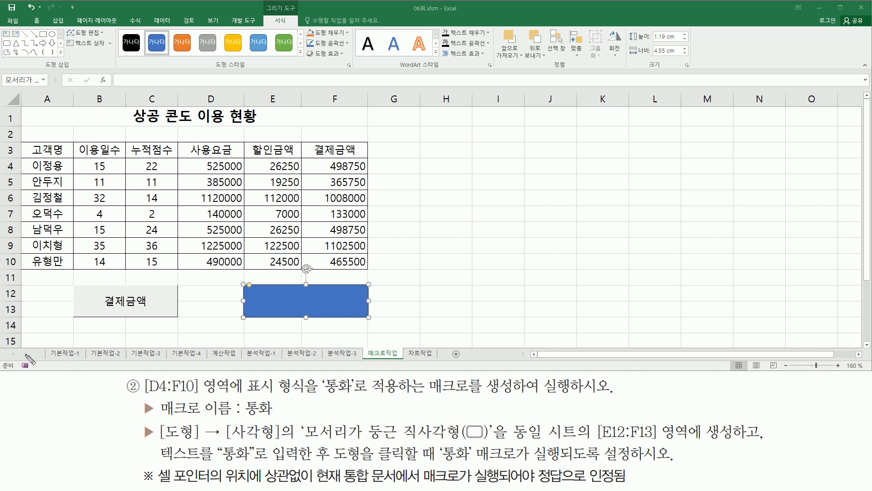
drag(20, 358, 35, 371)
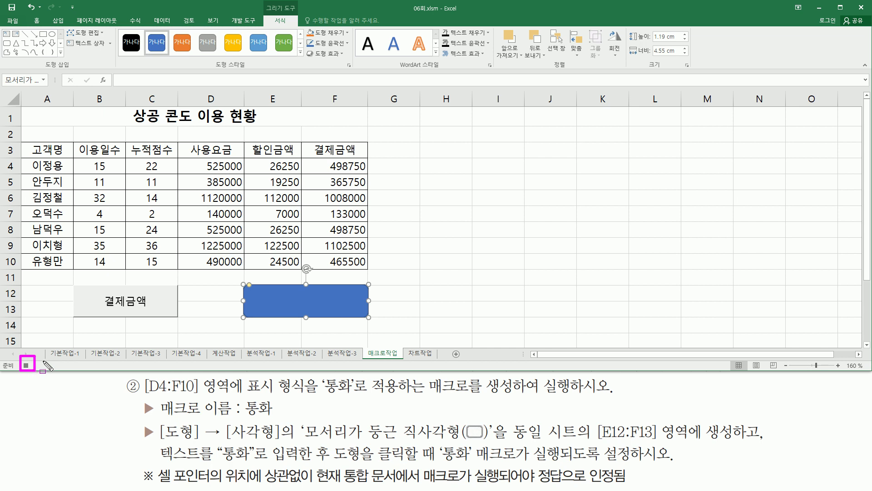
key(Escape)
- Apply the 통화 (currency) number format to D4:F10, deselect the range and stop recording the macro
click(213, 167)
drag(209, 166, 330, 256)
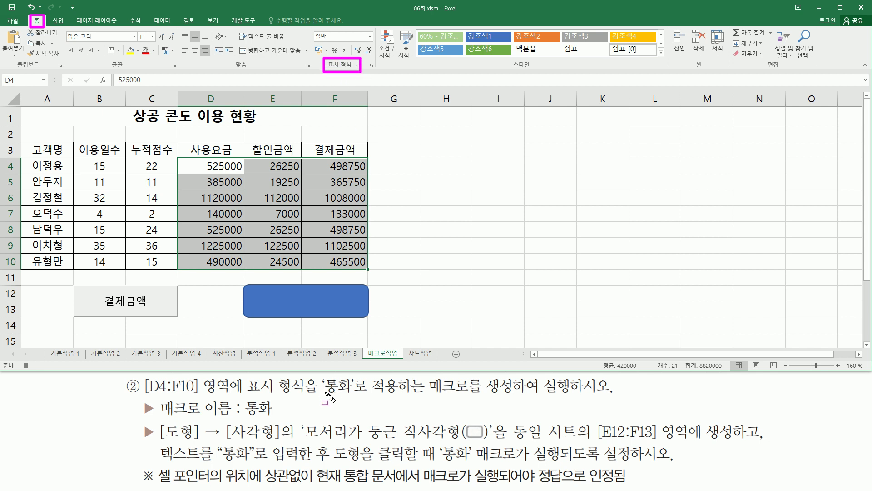
drag(323, 393, 354, 394)
drag(246, 393, 309, 377)
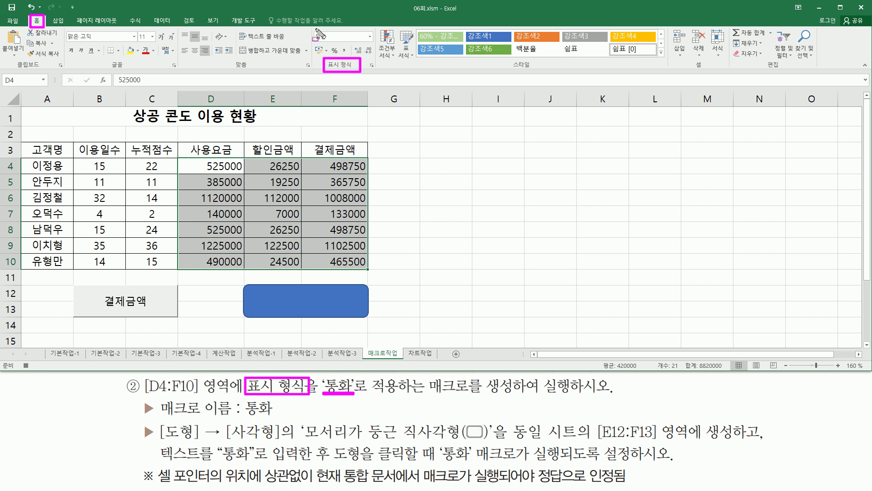
drag(314, 29, 367, 44)
key(Escape)
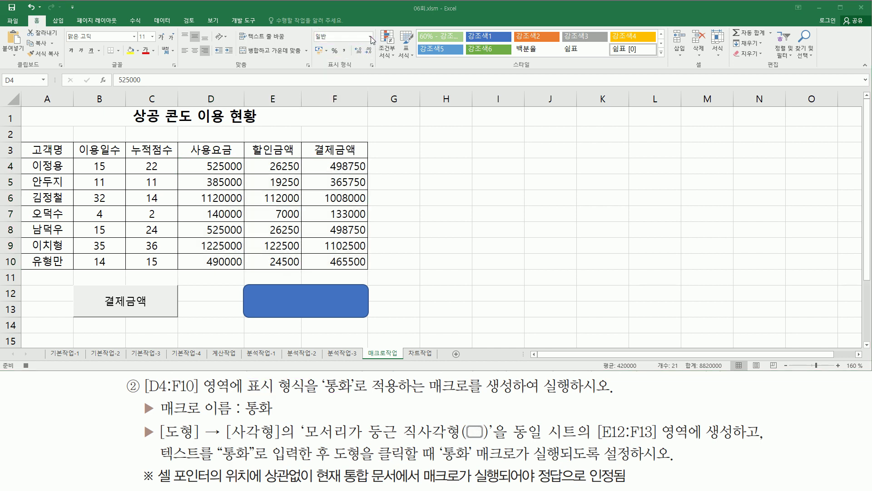
click(370, 37)
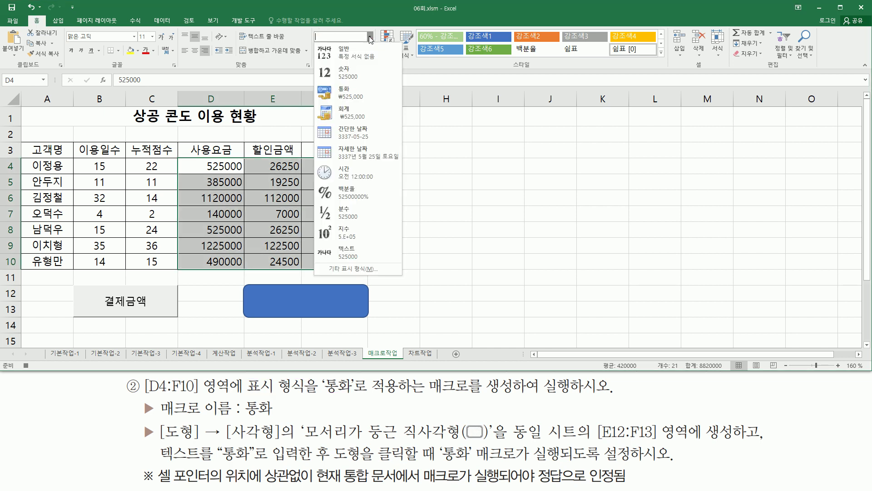
click(361, 92)
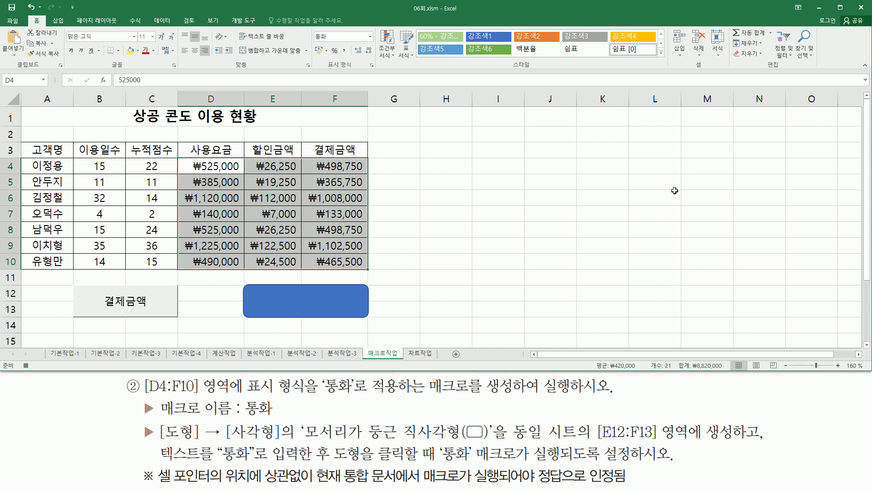
click(662, 135)
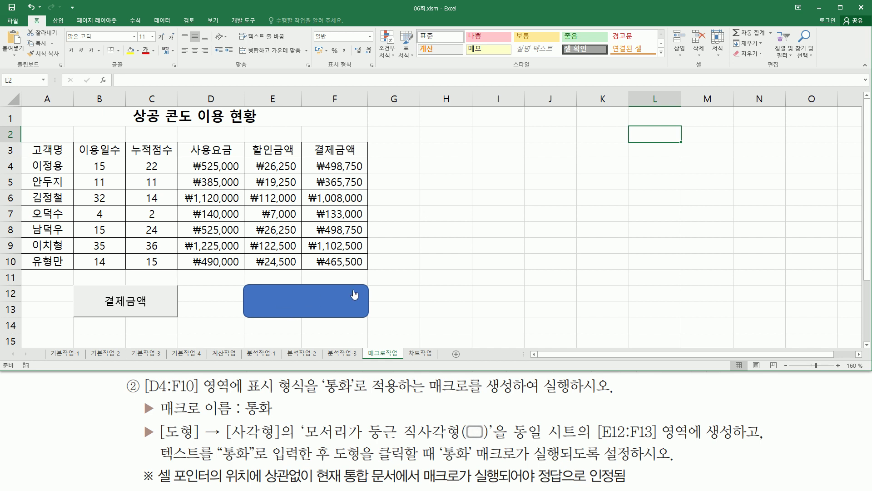
- Label the rounded rectangle over E12:F13 with the text 통화 and deselect the shape
right_click(291, 292)
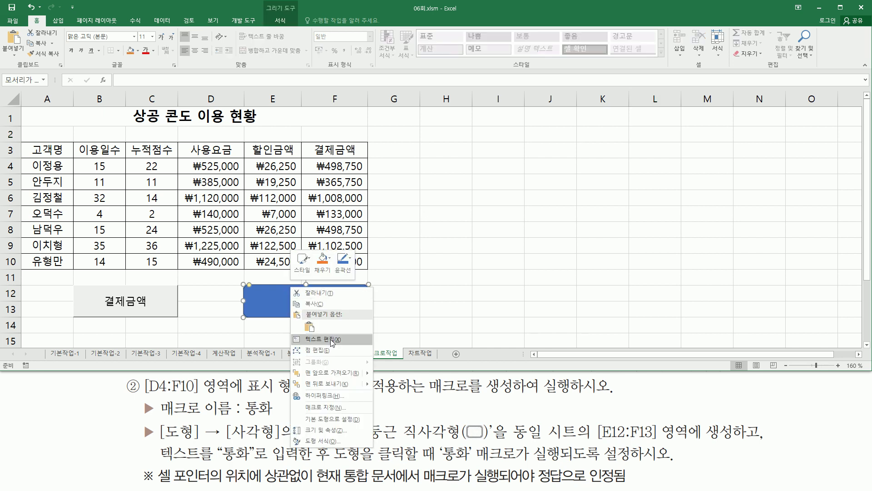
click(331, 340)
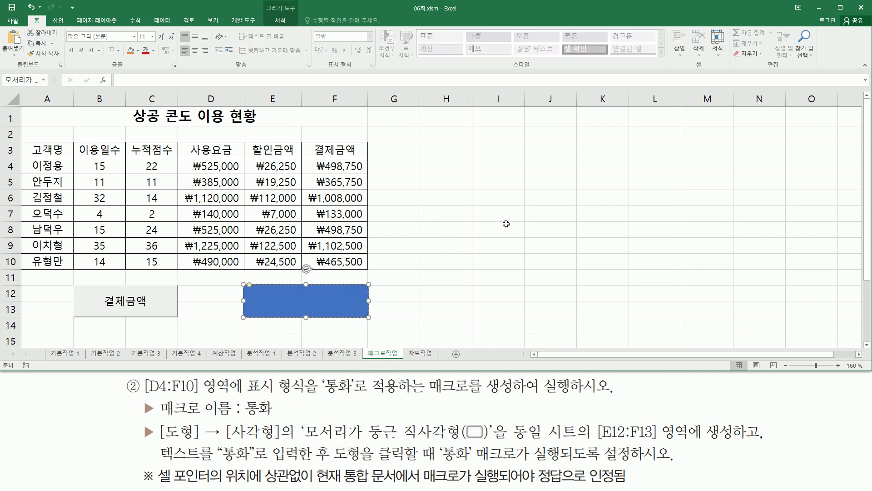
text(통ㅎ)
click(590, 214)
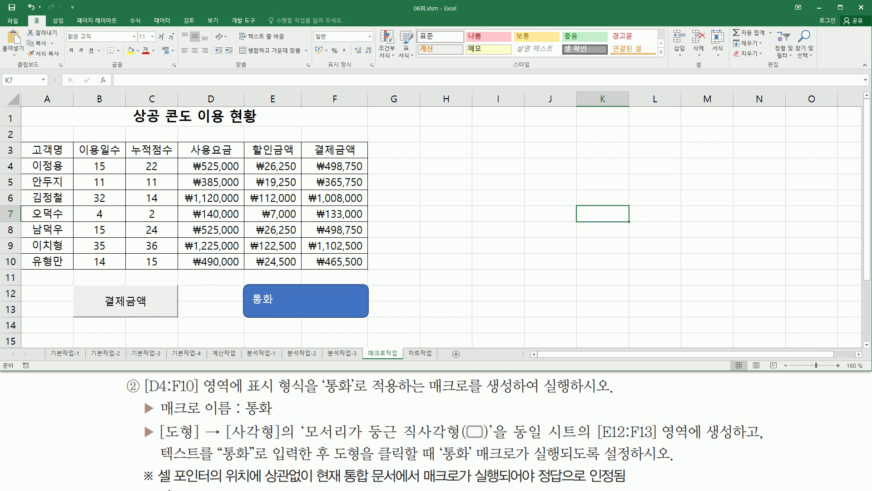
mouse_move(158, 468)
mouse_down()
mouse_move(219, 484)
mouse_move(642, 483)
mouse_up()
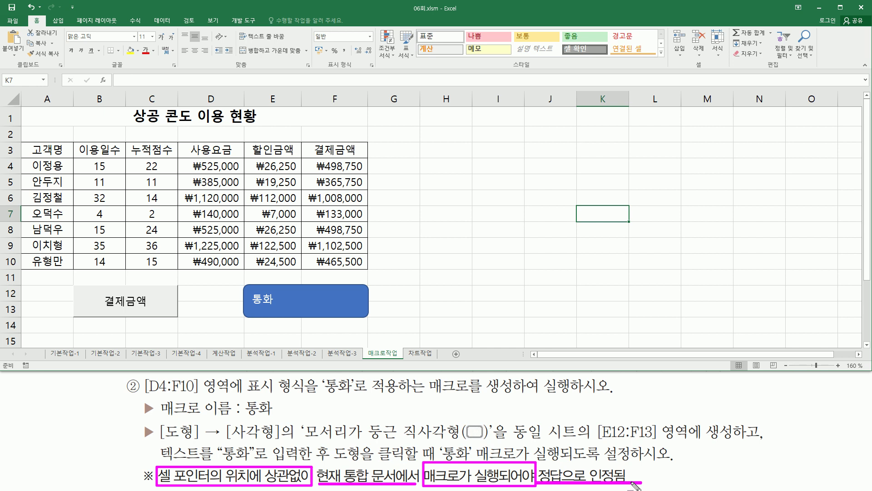
key(Escape)
- Clear the contents of the 결제금액 cells F4:F10 to prepare a test of the macros
click(446, 197)
drag(335, 166, 350, 260)
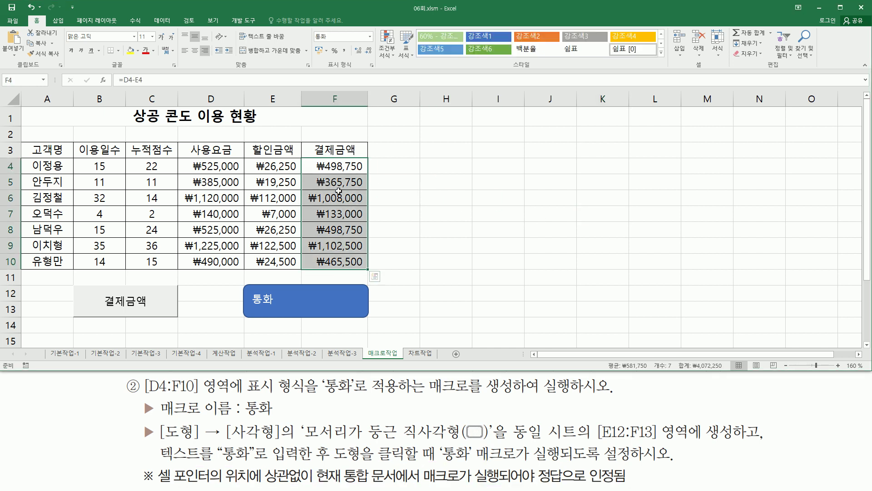
key(Delete)
click(389, 203)
- Reset the number format of D4:F10 to 일반 (General) and deselect the range
drag(216, 164, 341, 264)
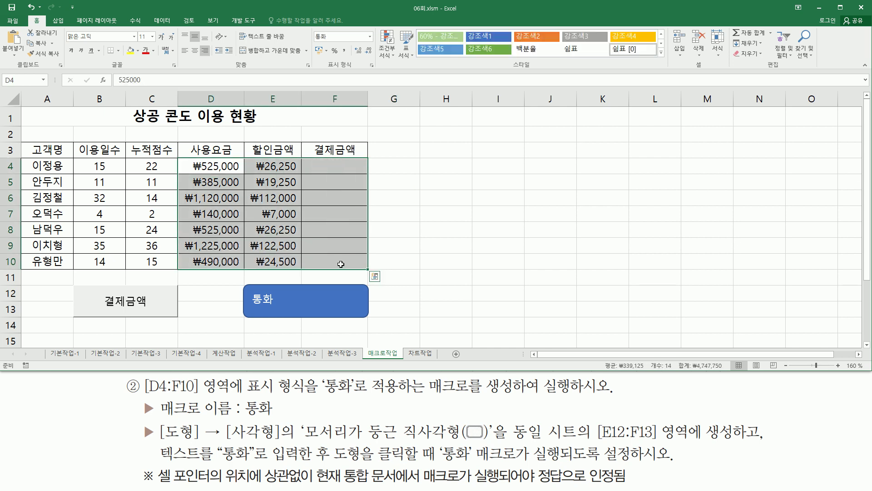
click(369, 37)
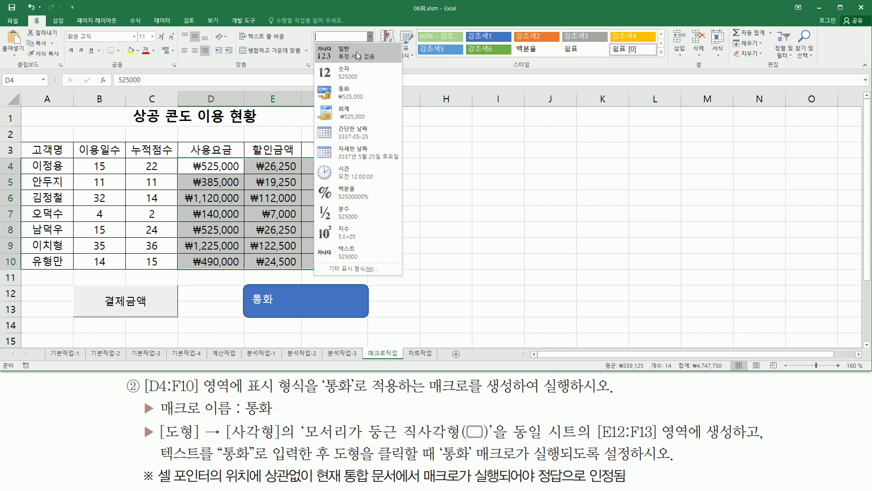
click(358, 55)
click(513, 202)
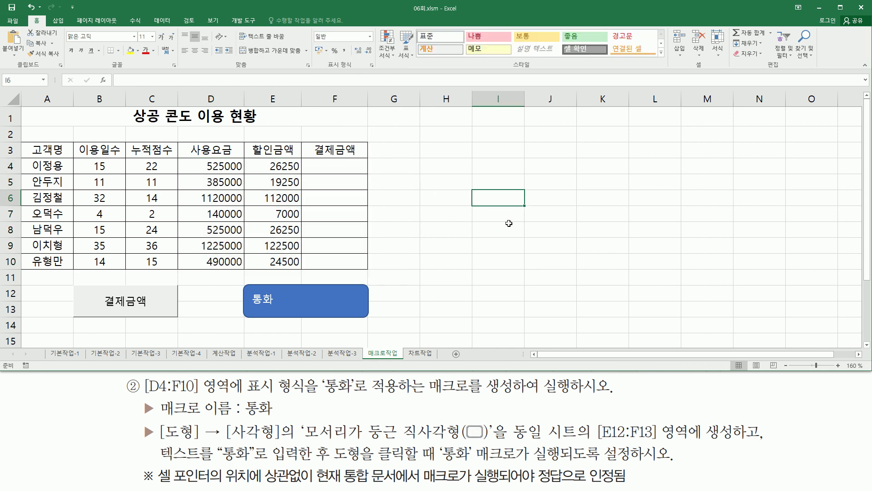
- Select the title cell A1 and run the 결제금액 macro from its button to fill the payment amounts
click(152, 166)
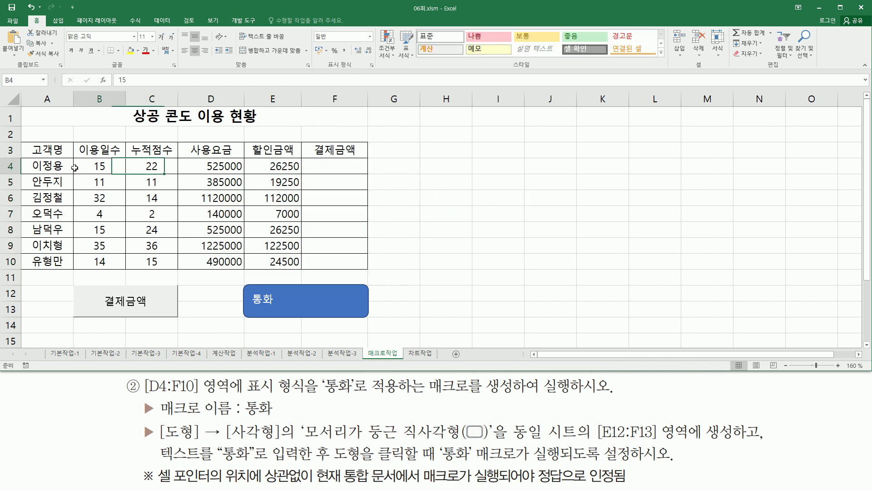
click(126, 120)
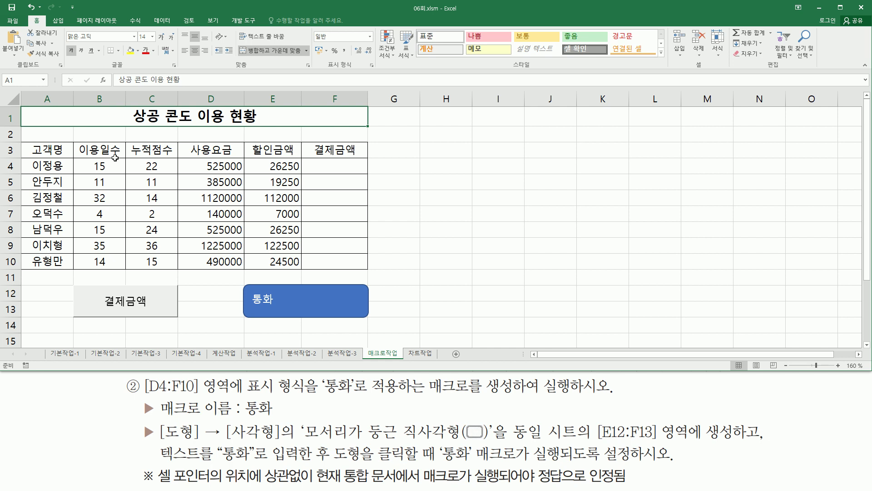
click(132, 307)
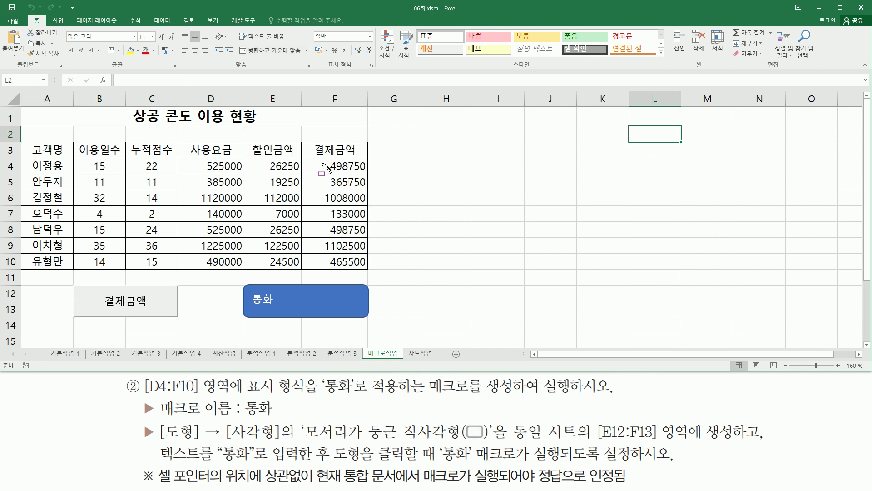
drag(324, 160, 366, 270)
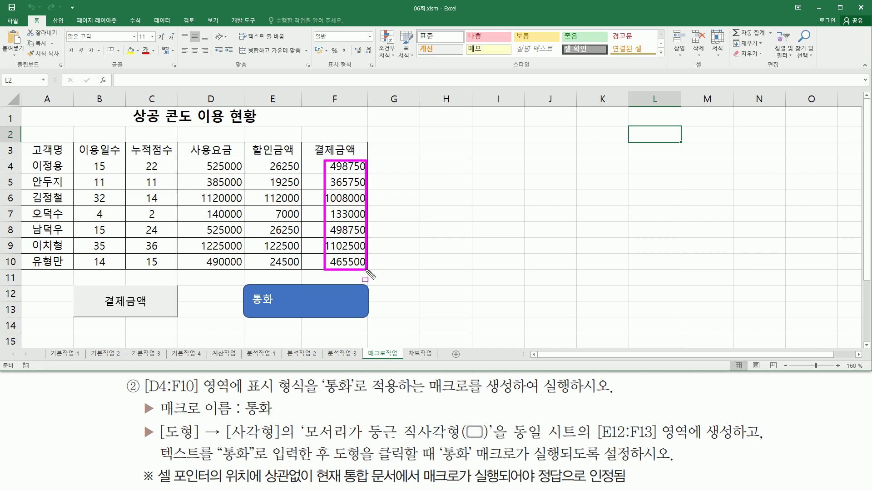
- Select cell D14 and run the 통화 macro from the rounded rectangle to format D4:F10 as currency
click(218, 169)
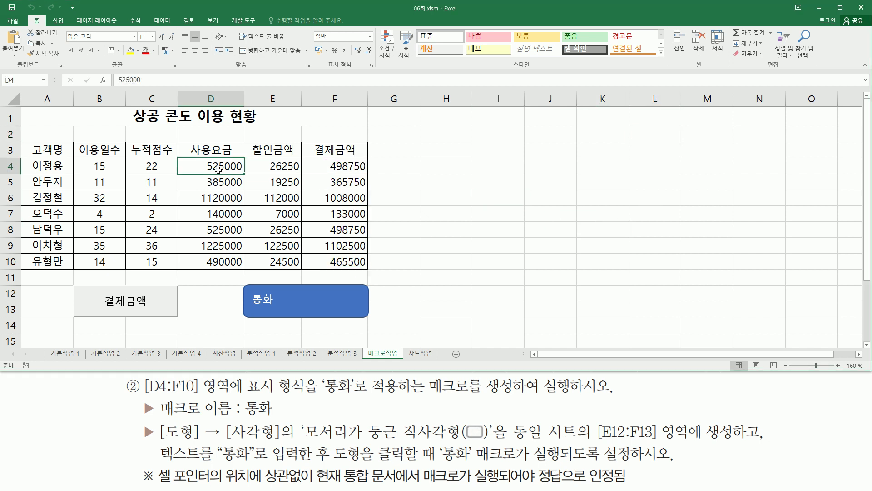
click(214, 324)
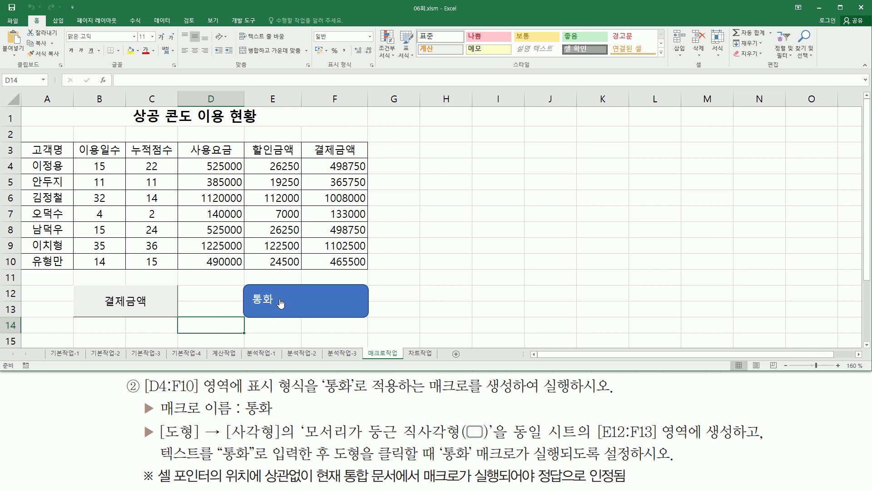
click(280, 303)
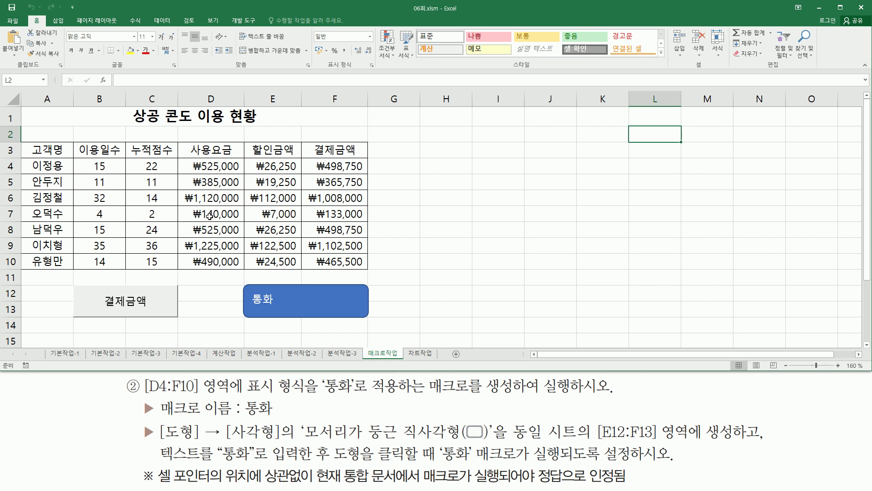
click(446, 213)
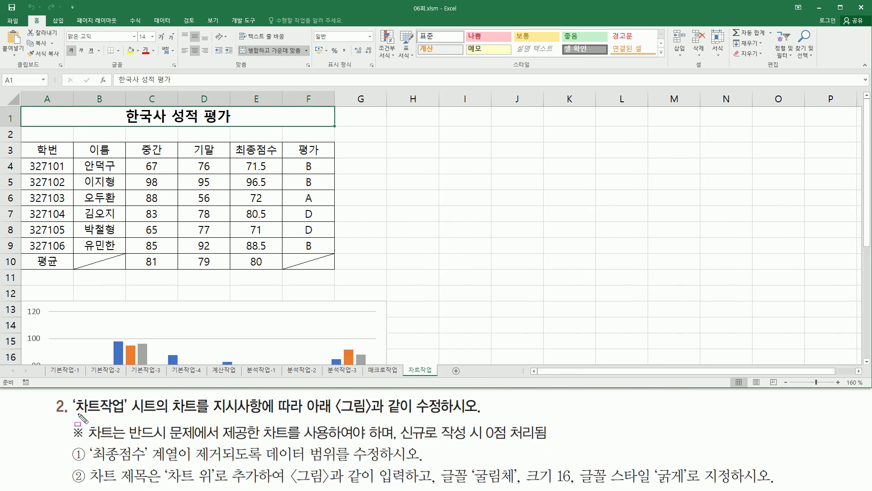
- Examine the 한국사 성적 평가 table and the column chart below it on the 차트작업 sheet
drag(76, 415, 128, 416)
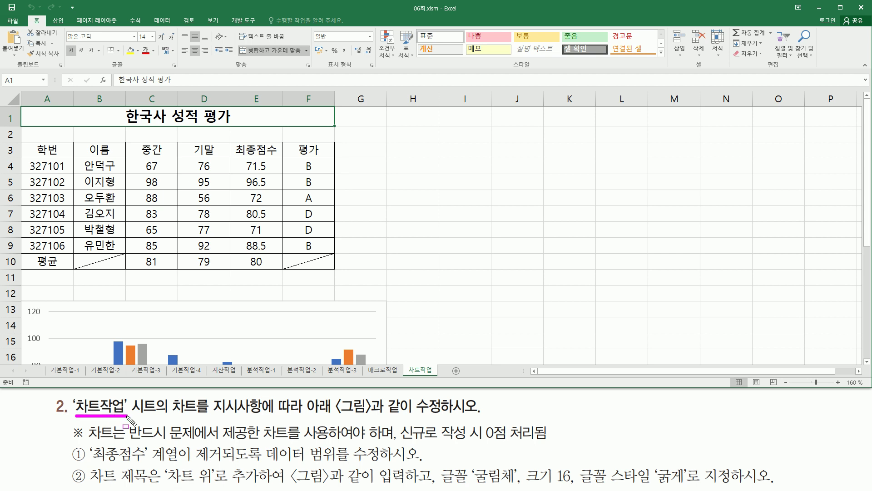
mouse_move(170, 394)
mouse_down()
mouse_move(228, 414)
mouse_move(444, 415)
mouse_up()
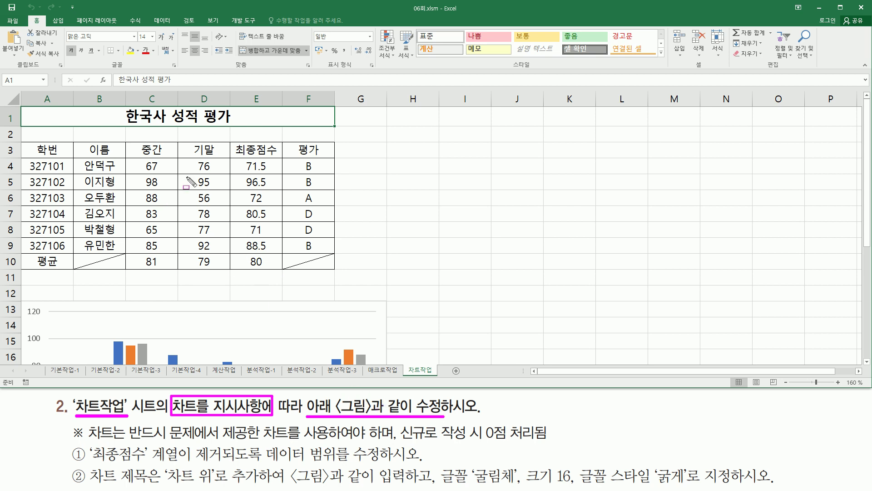
key(Escape)
mouse_move(21, 108)
mouse_down()
mouse_move(323, 240)
mouse_move(336, 271)
mouse_up()
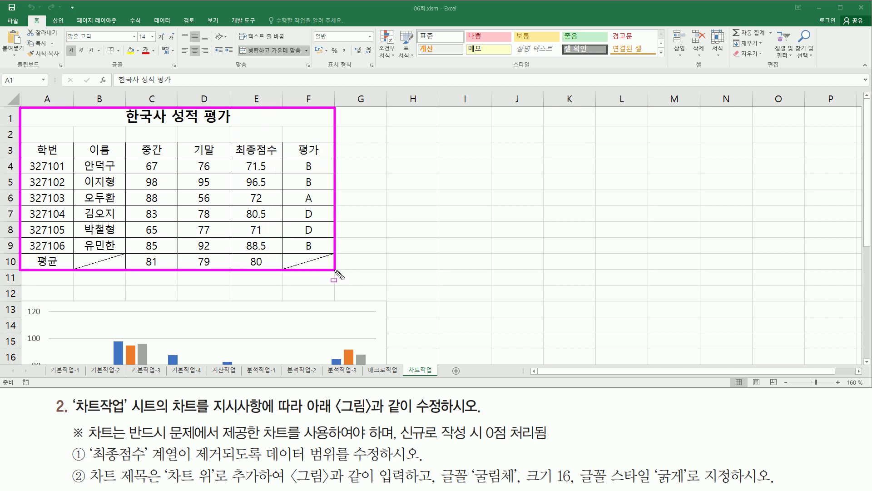
key(Escape)
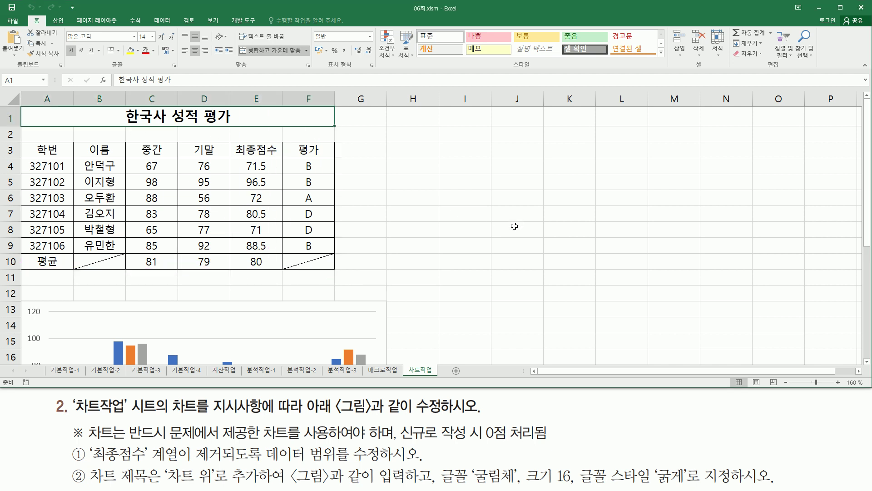
scroll(514, 226, down, 3)
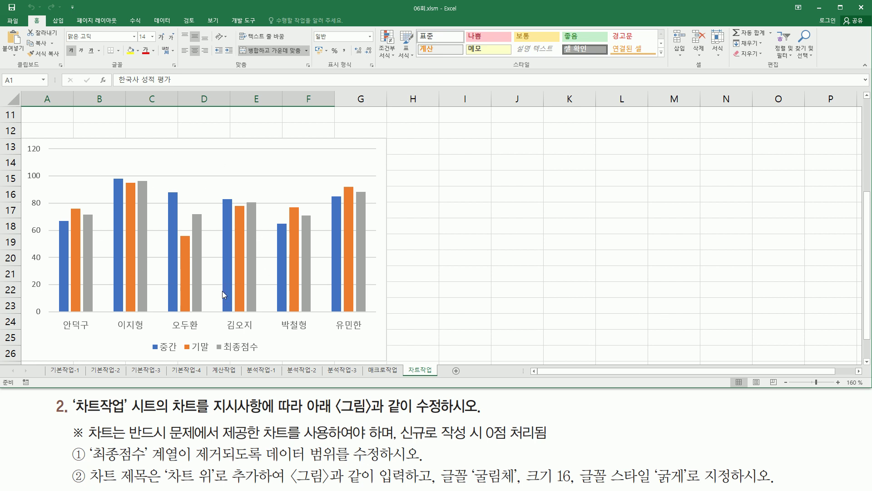
drag(88, 442, 330, 442)
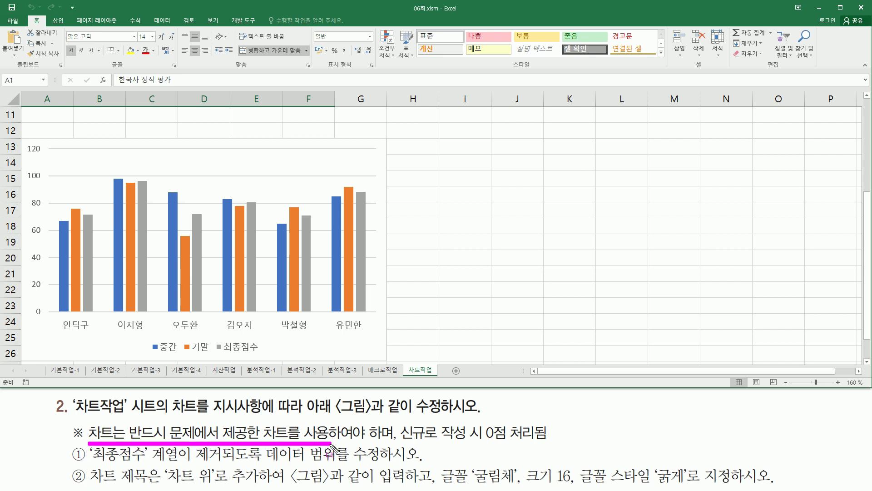
mouse_move(396, 445)
mouse_down()
mouse_move(554, 443)
mouse_move(555, 422)
mouse_up()
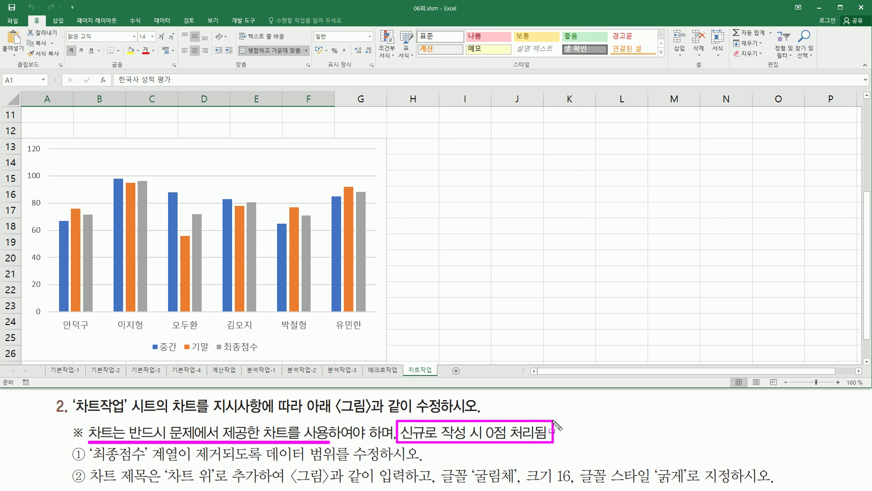
key(Escape)
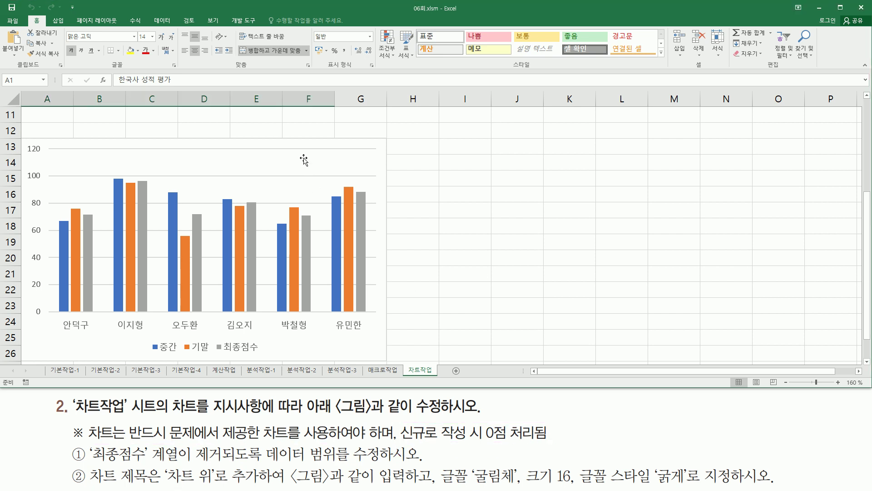
- Compare the existing chart with the target 한국사 성적 분포 chart shown in the slide show
click(24, 142)
drag(57, 218, 388, 363)
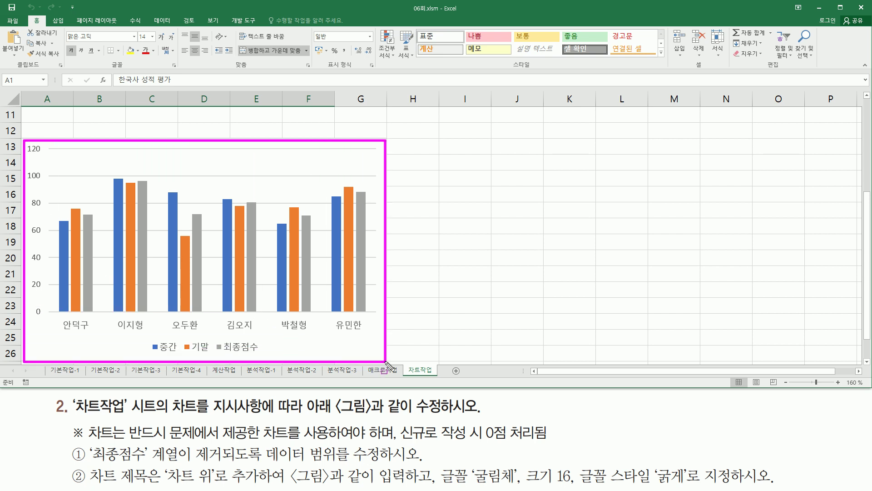
key(Escape)
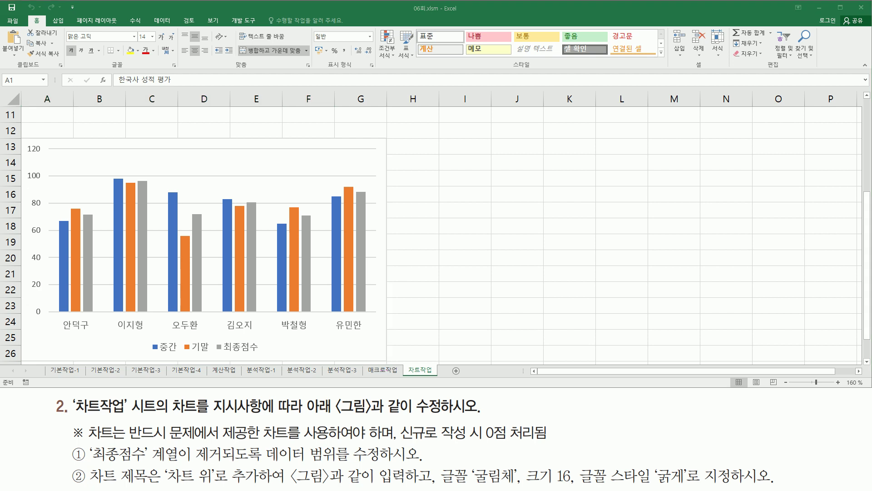
key(alt+Tab)
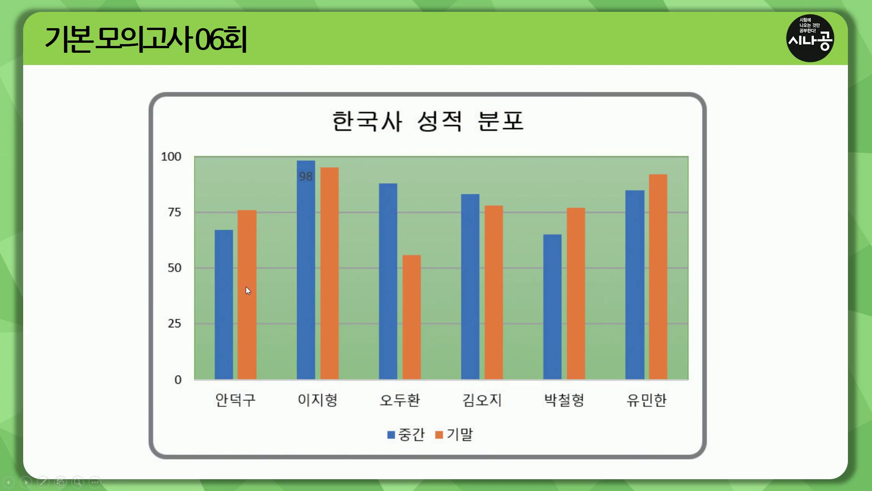
drag(143, 81, 712, 465)
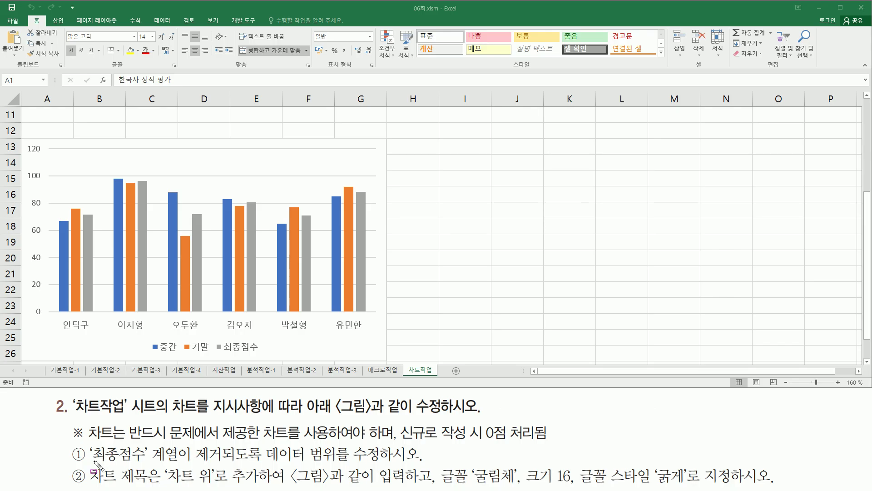
- Remove the 최종점수 series from the chart on the 차트작업 sheet
mouse_move(90, 462)
mouse_down()
mouse_move(184, 485)
mouse_move(183, 446)
mouse_move(230, 461)
mouse_move(383, 464)
mouse_up()
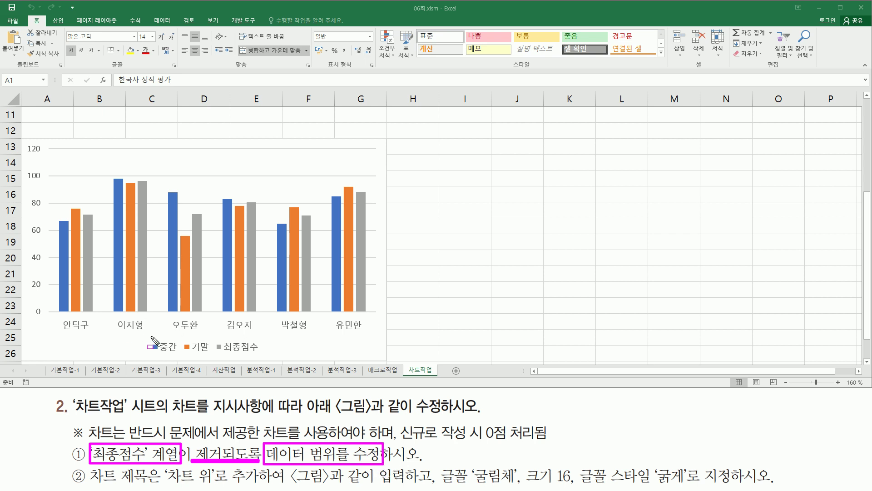
mouse_move(148, 337)
mouse_down()
mouse_move(182, 356)
mouse_move(262, 356)
mouse_up()
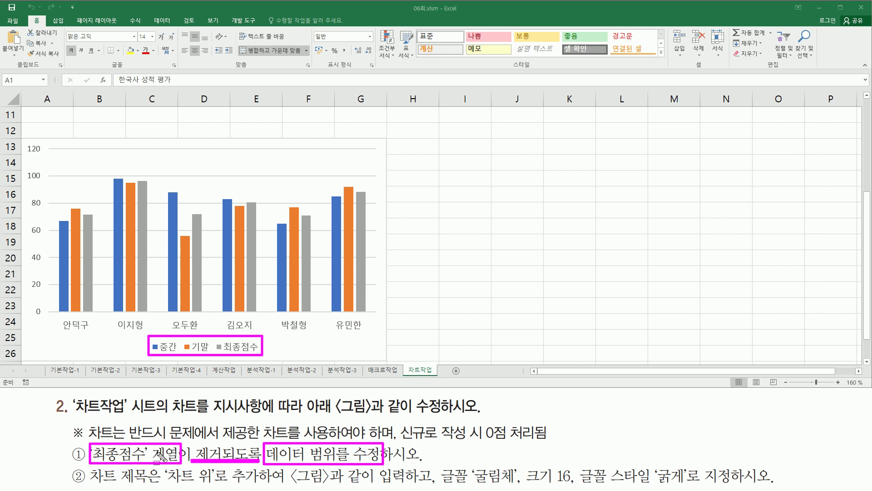
key(Escape)
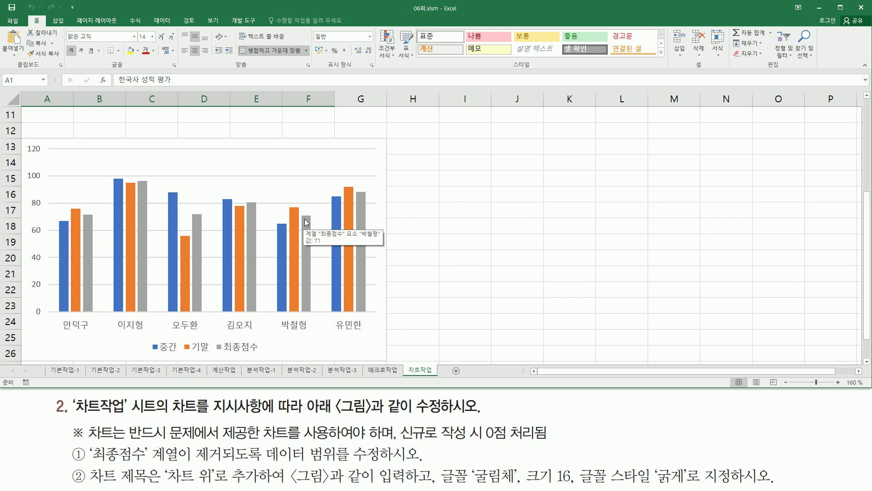
click(309, 267)
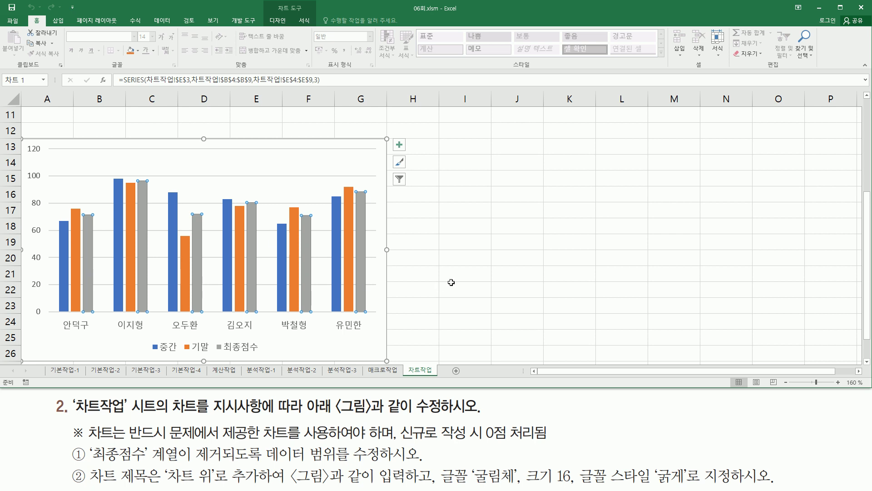
key(Delete)
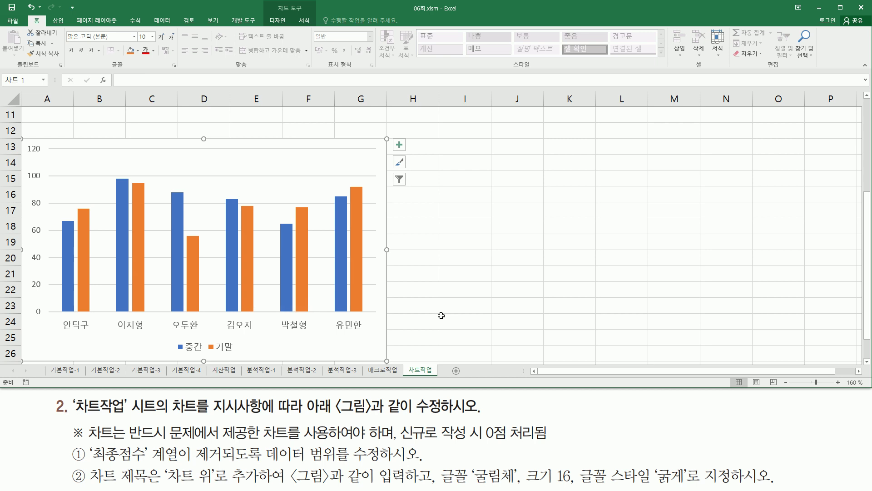
key(ctrl+2)
drag(89, 483, 162, 484)
mouse_move(21, 137)
mouse_down()
mouse_move(56, 218)
mouse_move(362, 335)
mouse_move(389, 362)
mouse_up()
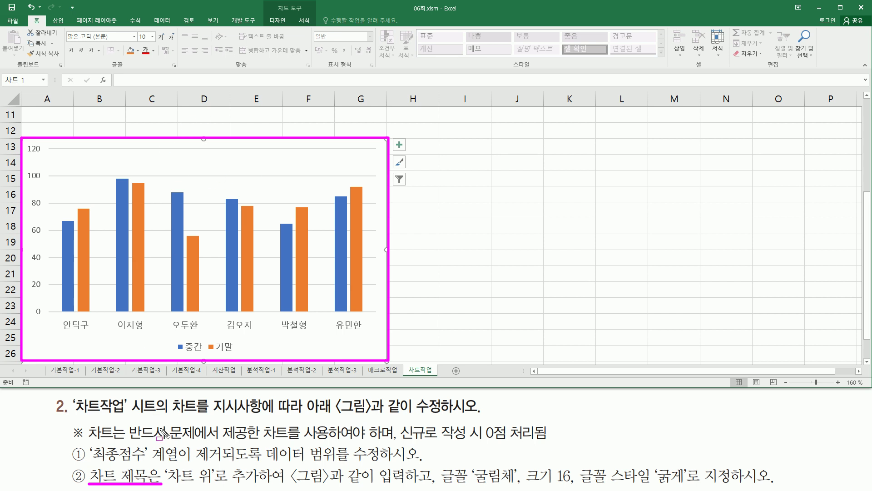
mouse_move(167, 461)
mouse_down()
mouse_move(229, 485)
mouse_move(272, 488)
mouse_move(262, 488)
mouse_move(696, 488)
mouse_up()
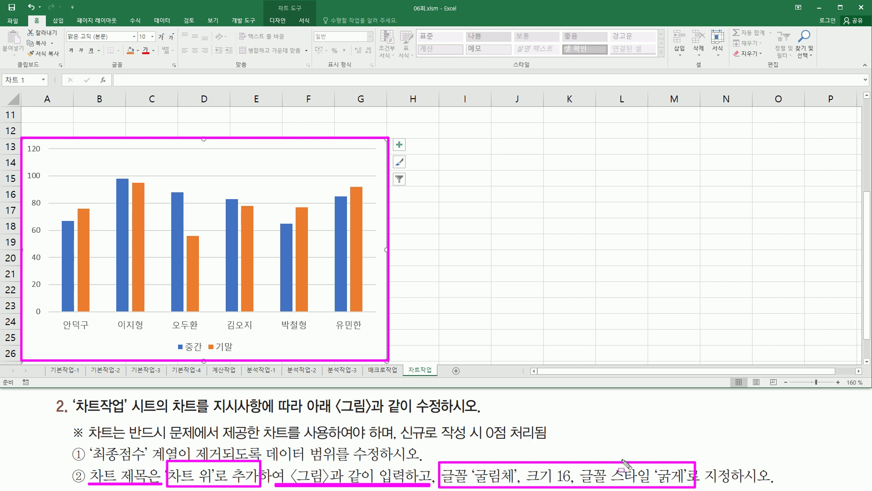
- Add a chart title in the 차트 위 position to the column chart on the 차트작업 sheet
key(Escape)
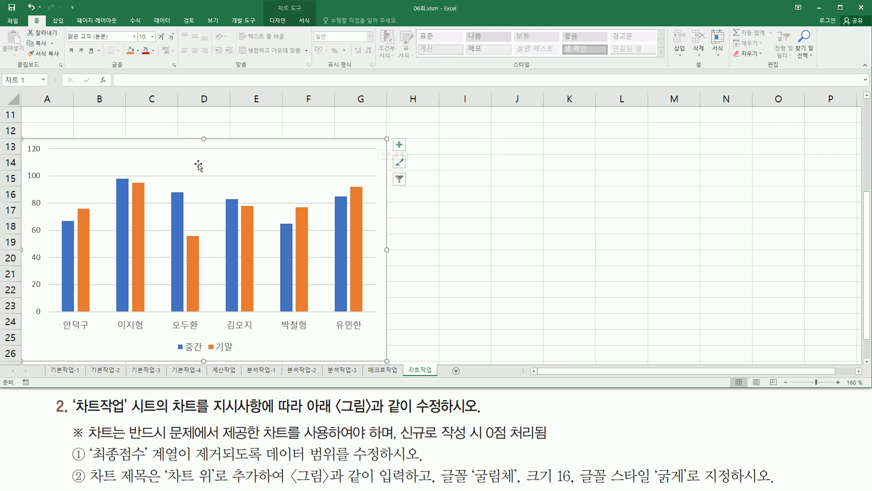
mouse_move(274, 4)
mouse_down()
mouse_move(313, 14)
mouse_move(294, 31)
mouse_up()
click(276, 21)
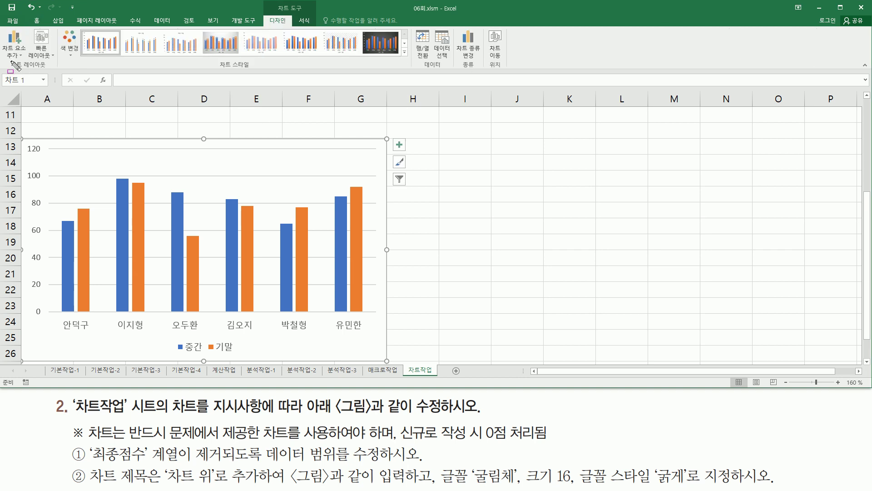
drag(8, 59, 50, 71)
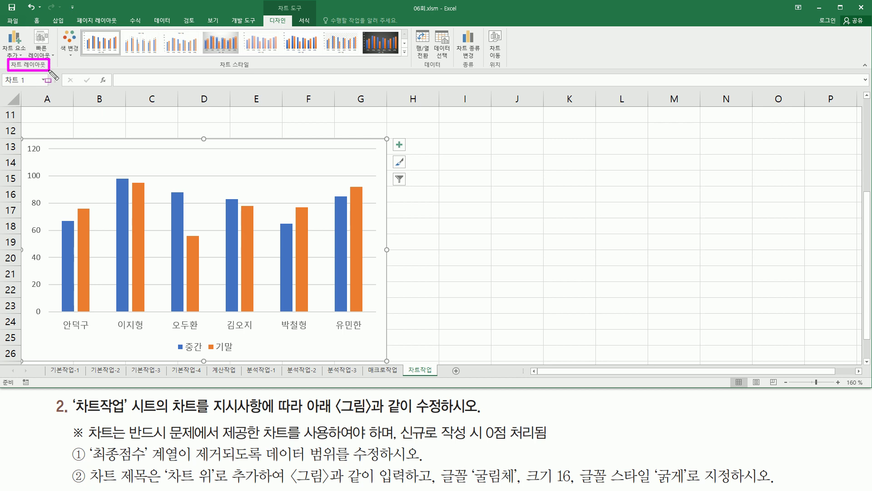
drag(3, 28, 28, 59)
key(Escape)
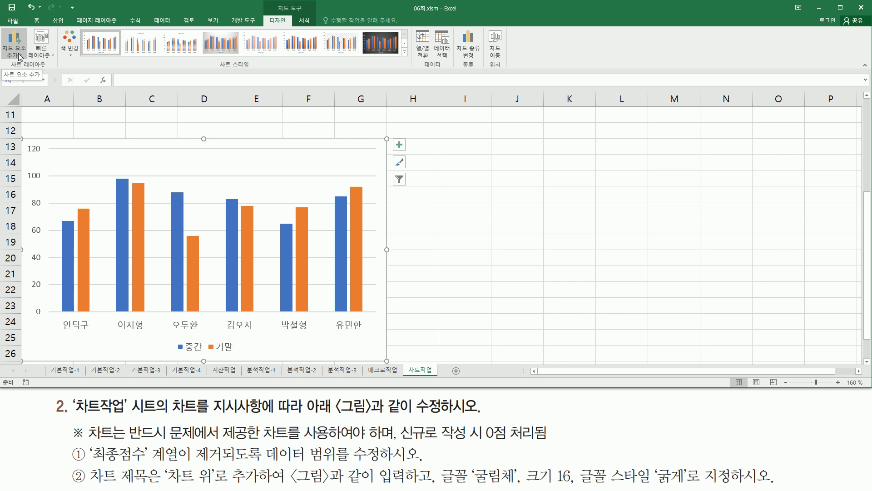
click(20, 57)
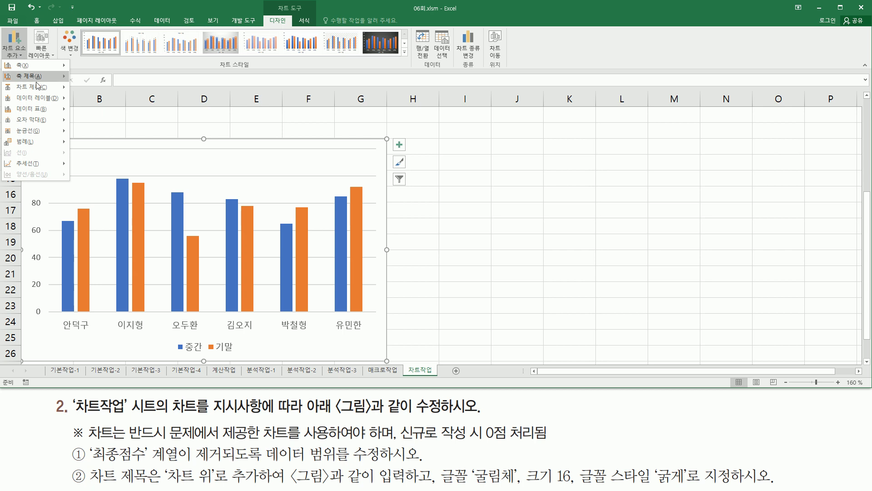
mouse_move(38, 89)
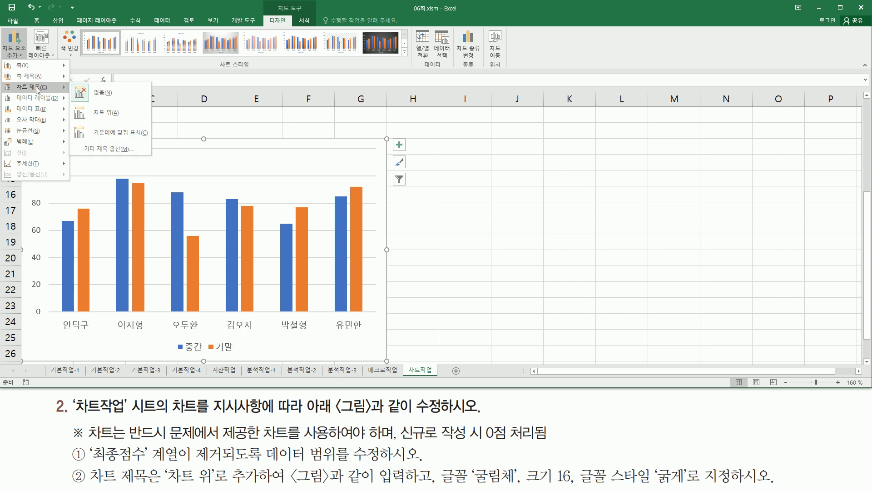
click(114, 113)
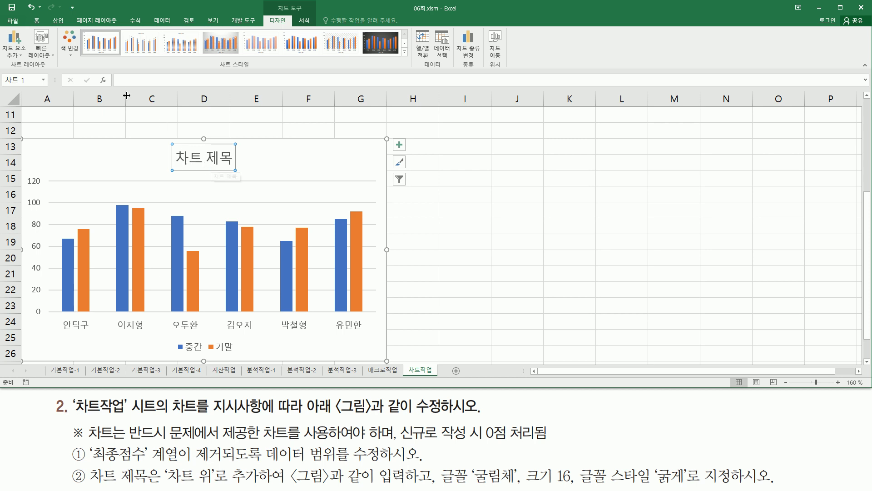
- Enter 한국사 성적 분포 as the text of the chart title
click(130, 80)
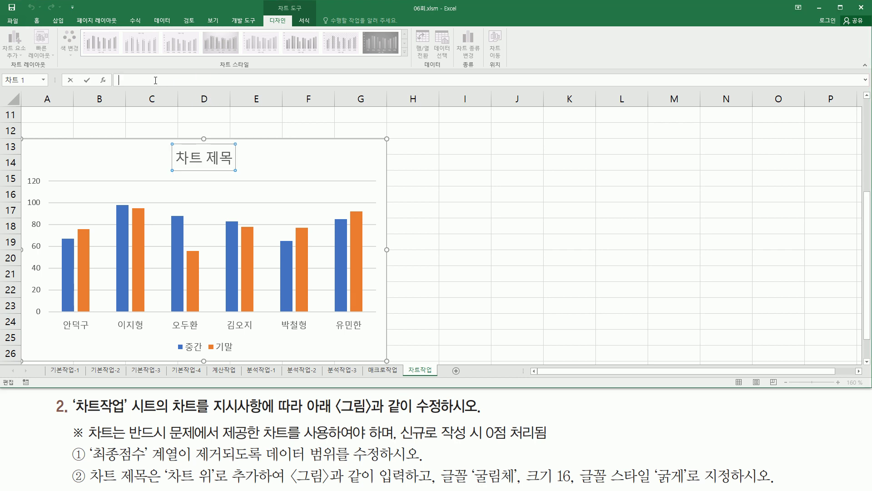
text(한ㄱ)
text(사)
text( 성적)
text(분포)
key(Return)
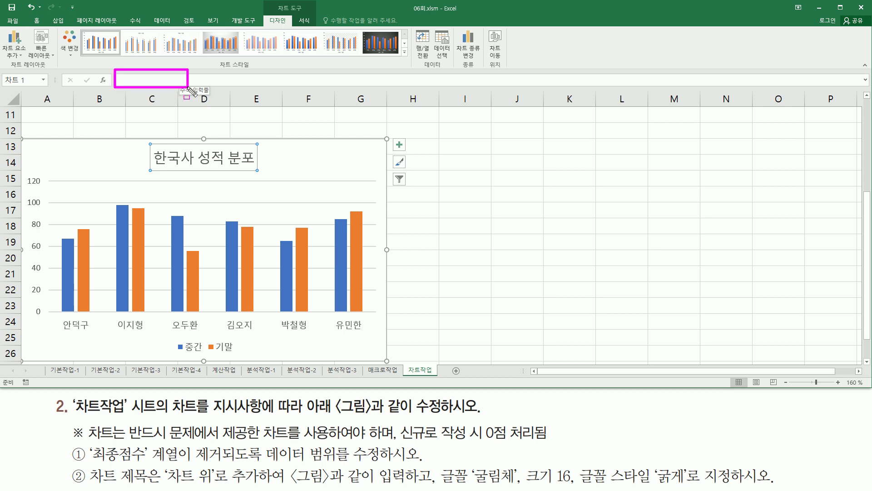
drag(149, 140, 262, 175)
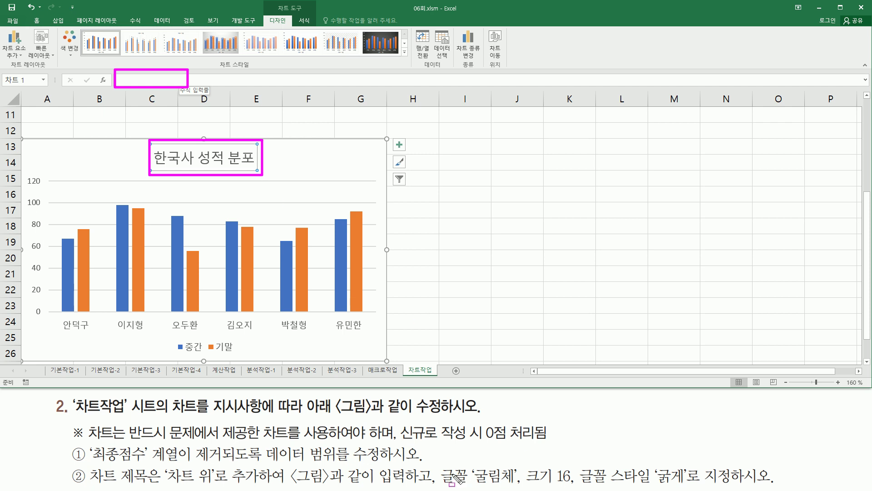
drag(441, 458, 441, 481)
key(Escape)
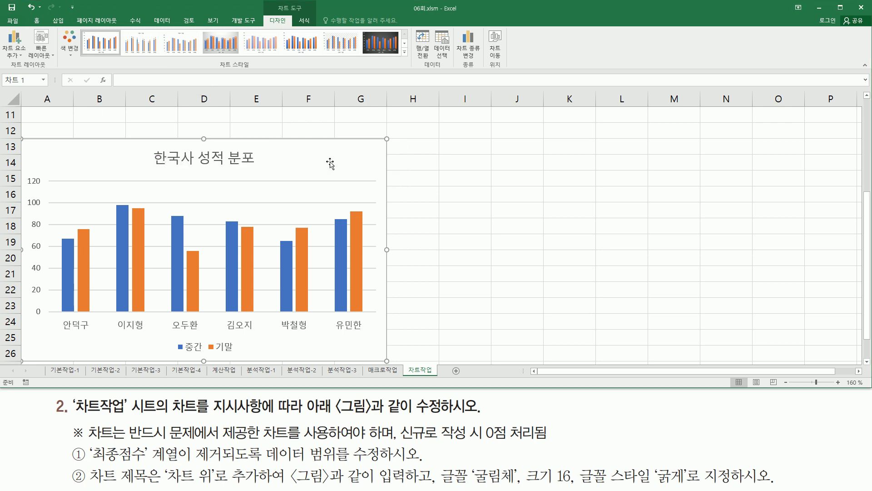
- Set the font of the chart title 한국사 성적 분포 to 굴림체
click(255, 161)
key(ctrl+2)
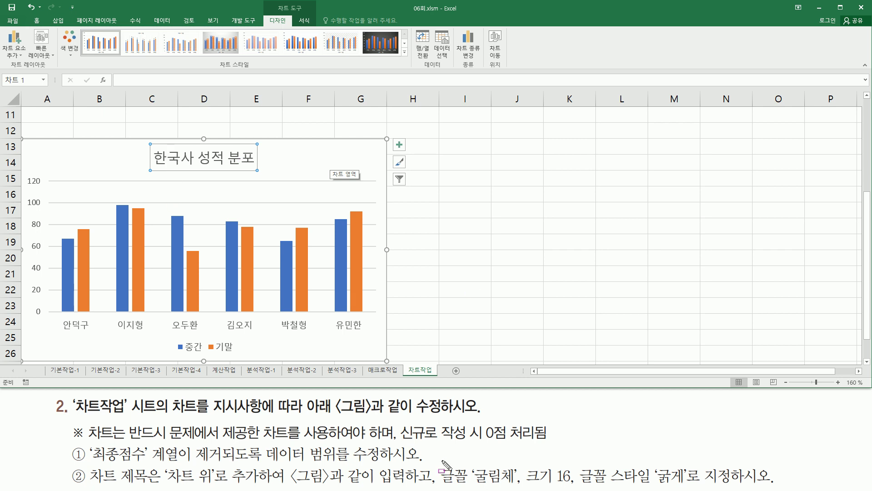
mouse_move(438, 459)
mouse_down()
mouse_move(574, 485)
mouse_move(702, 488)
mouse_up()
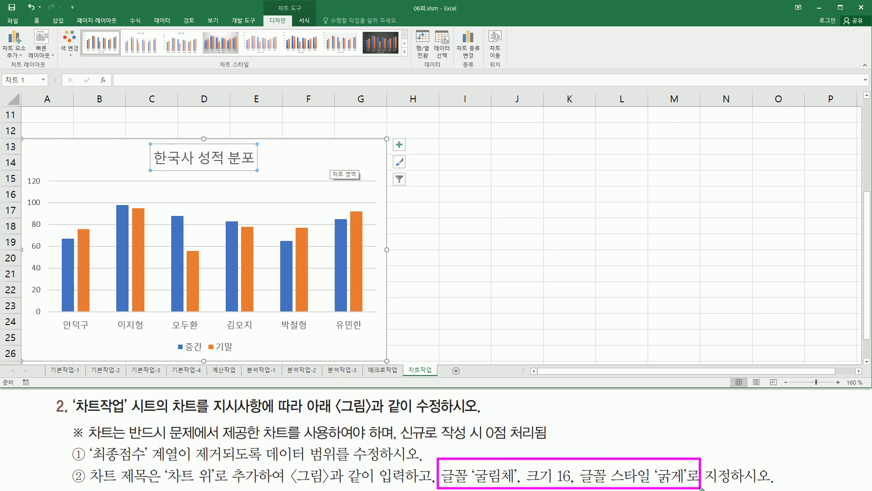
mouse_move(26, 14)
mouse_down()
mouse_move(48, 39)
mouse_move(50, 30)
mouse_up()
key(Escape)
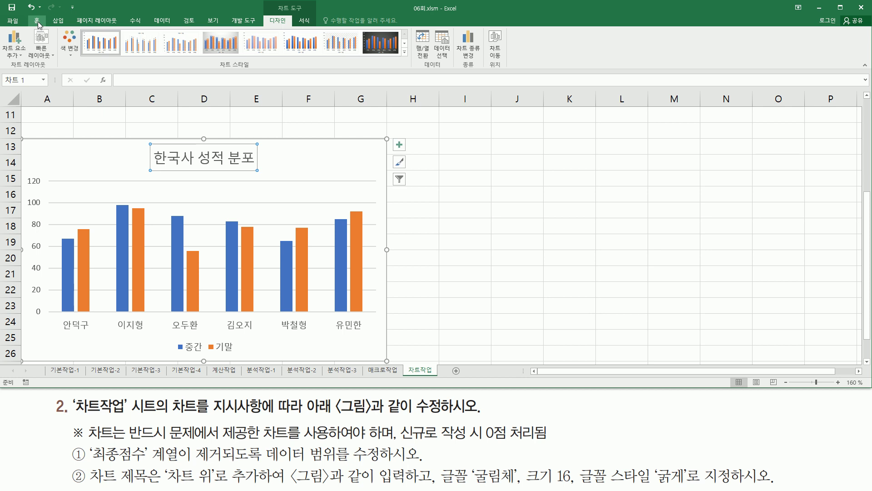
click(38, 23)
click(115, 36)
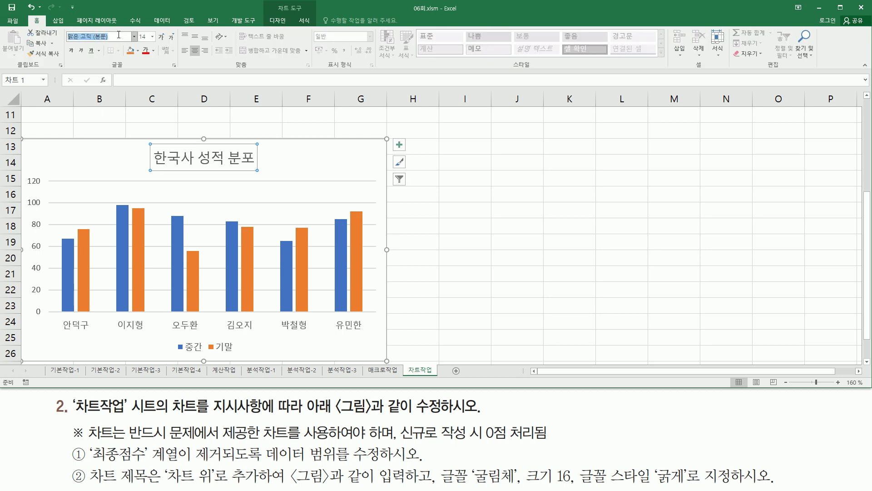
click(135, 37)
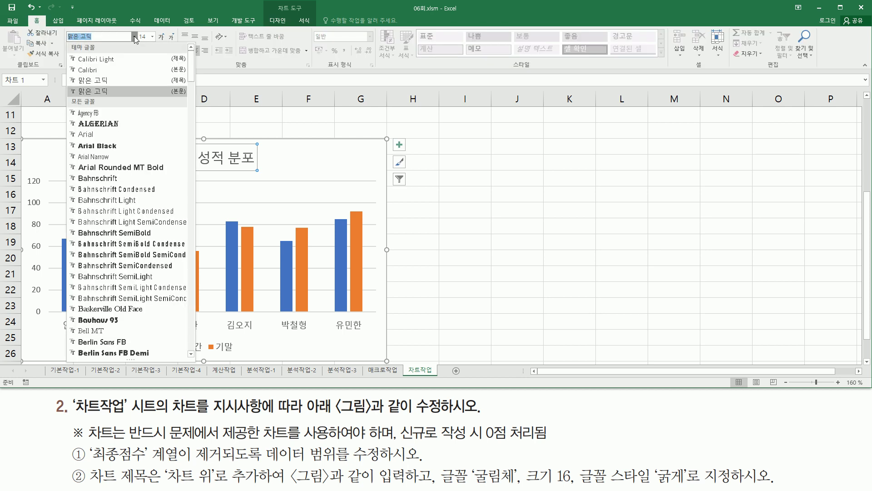
scroll(132, 123, down, 20)
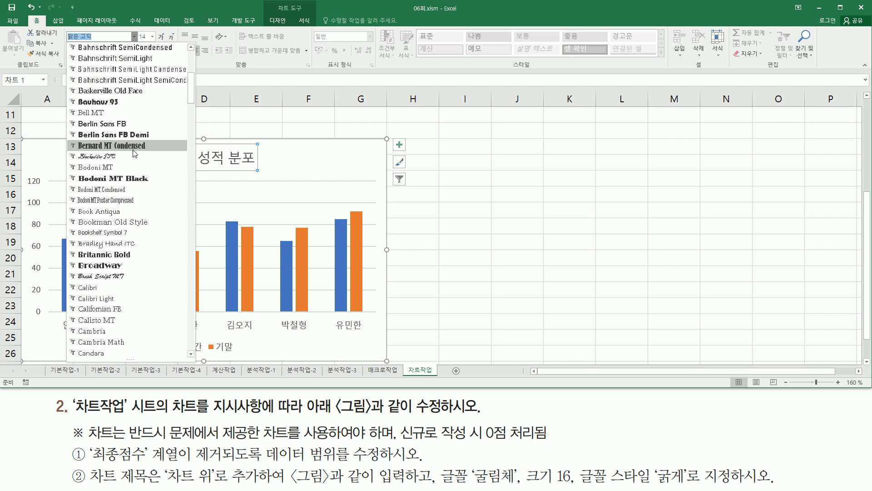
scroll(132, 163, down, 12)
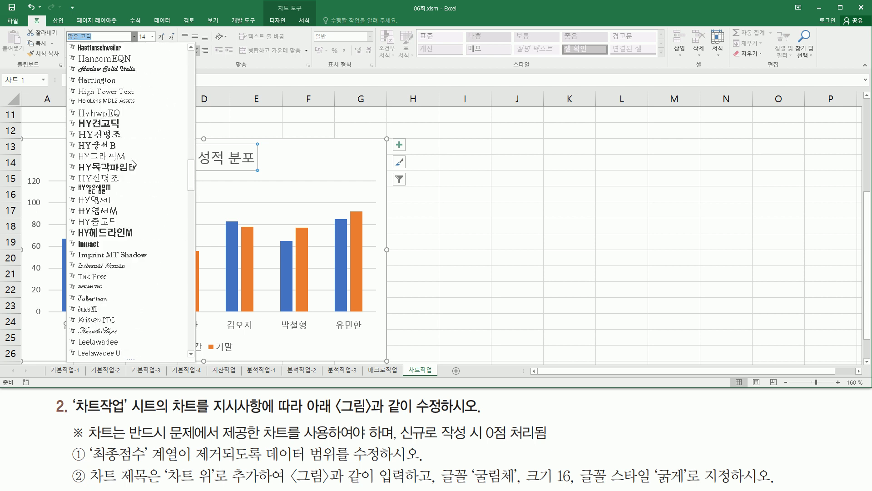
scroll(133, 164, down, 20)
scroll(134, 164, down, 15)
scroll(135, 163, down, 10)
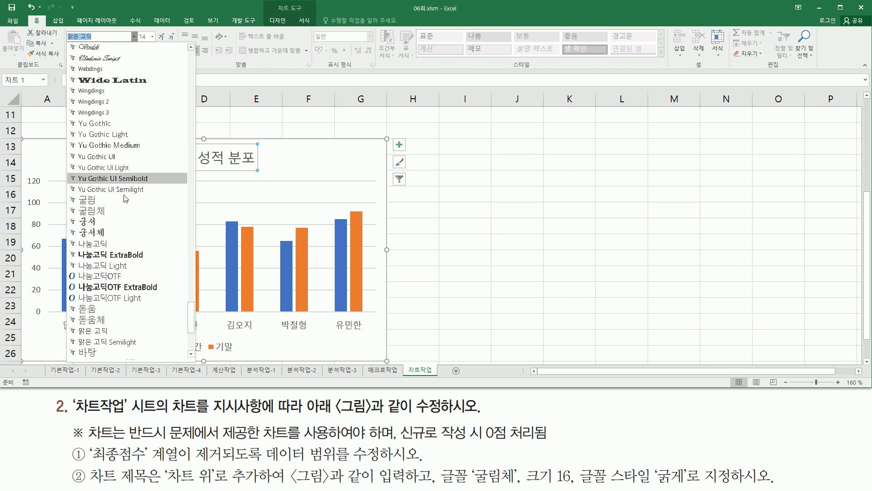
click(111, 211)
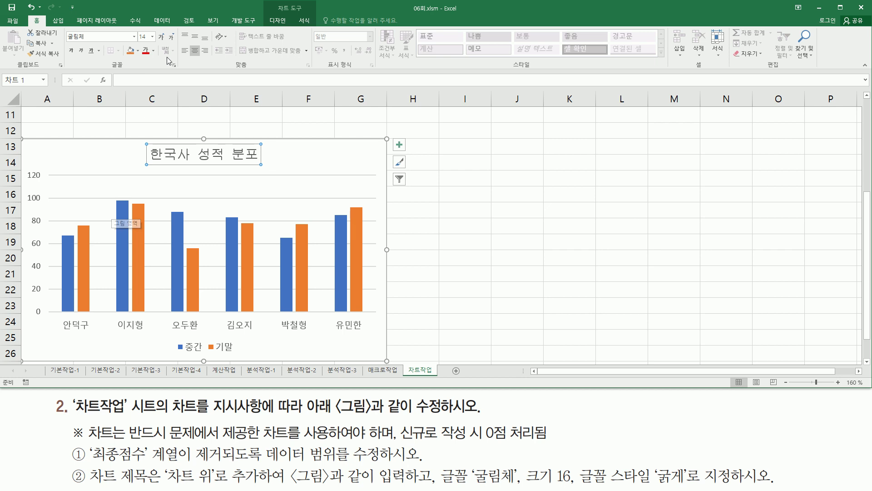
- Set the chart title's font size to 16 and make it bold
click(152, 36)
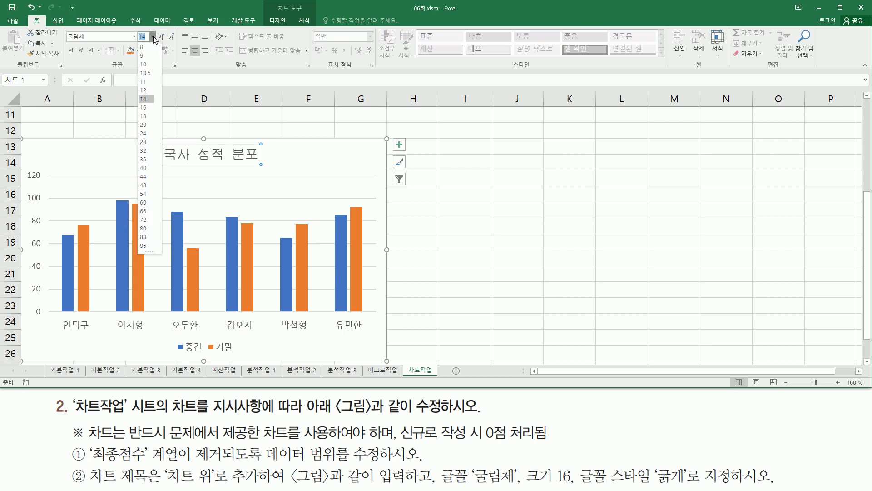
click(144, 108)
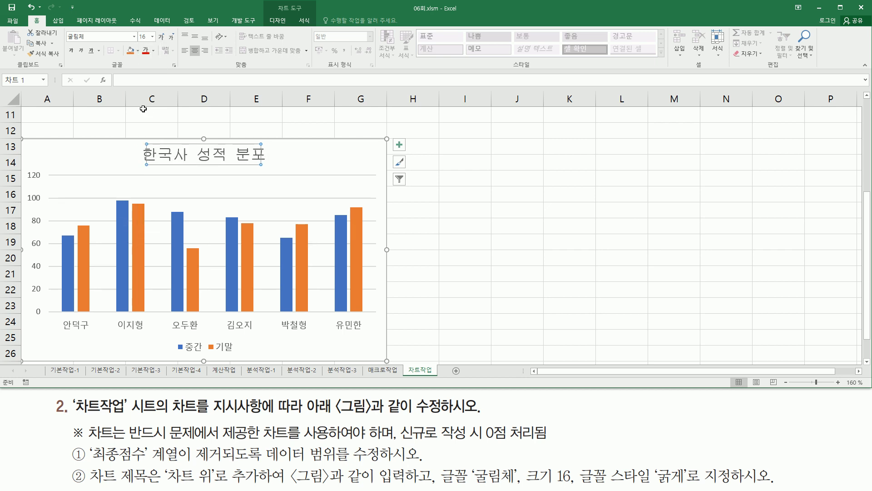
click(71, 50)
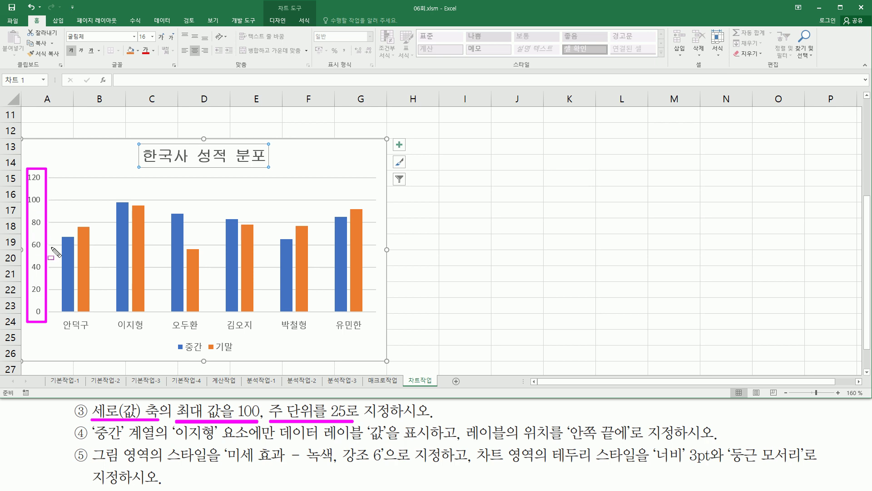
- Set the maximum bound of the chart's vertical value axis to 100 in its axis options
key(Escape)
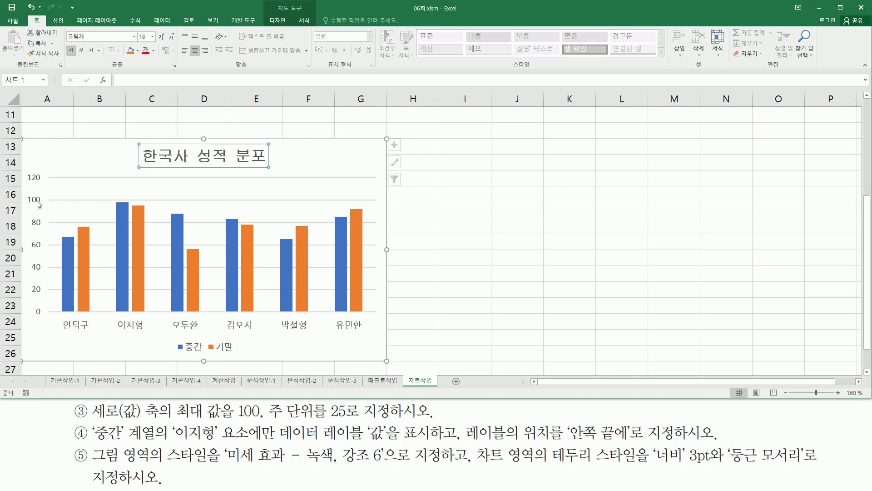
click(36, 203)
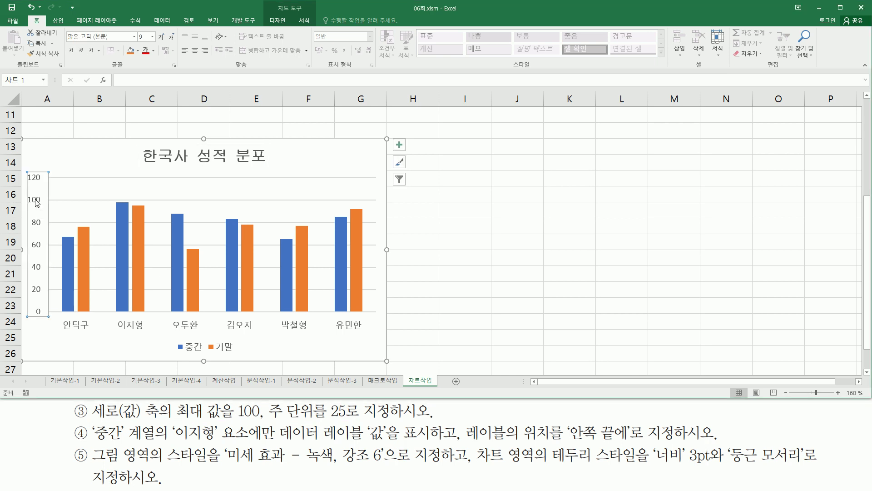
double_click(36, 202)
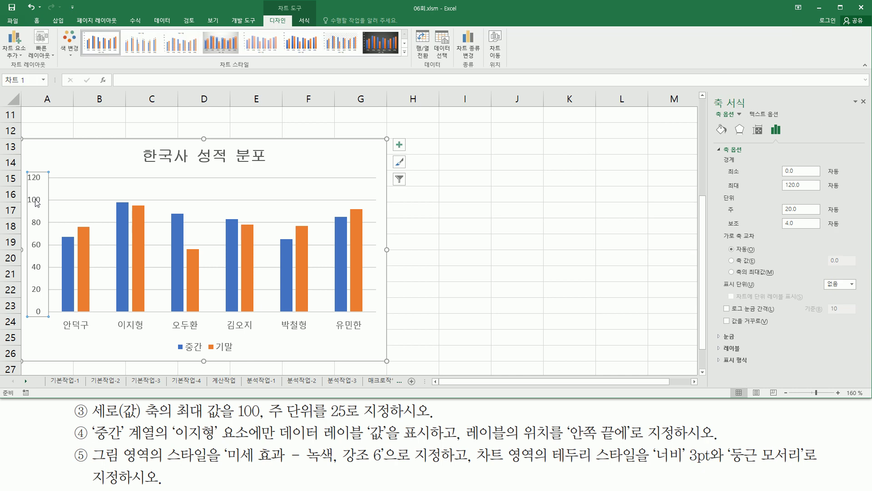
key(ctrl+2)
drag(707, 89, 756, 110)
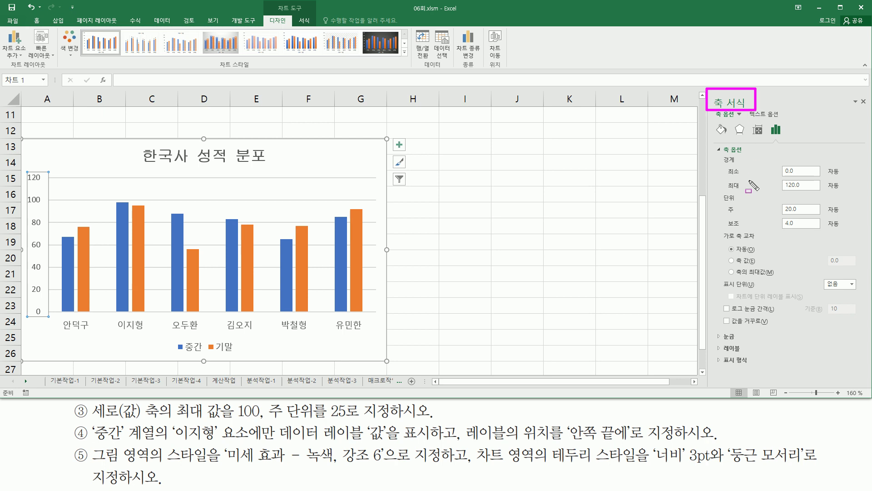
mouse_move(723, 178)
mouse_down()
mouse_move(821, 204)
mouse_move(822, 194)
mouse_up()
mouse_move(715, 203)
mouse_down()
mouse_move(824, 226)
mouse_move(821, 217)
mouse_up()
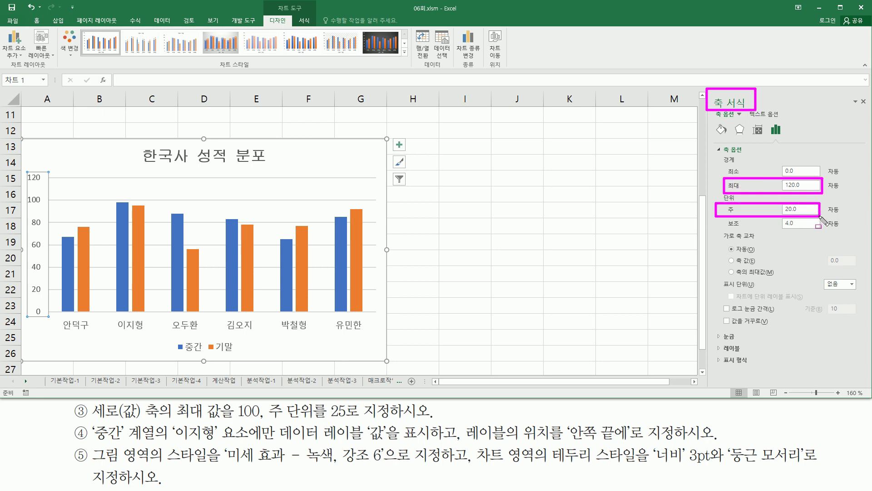
key(Escape)
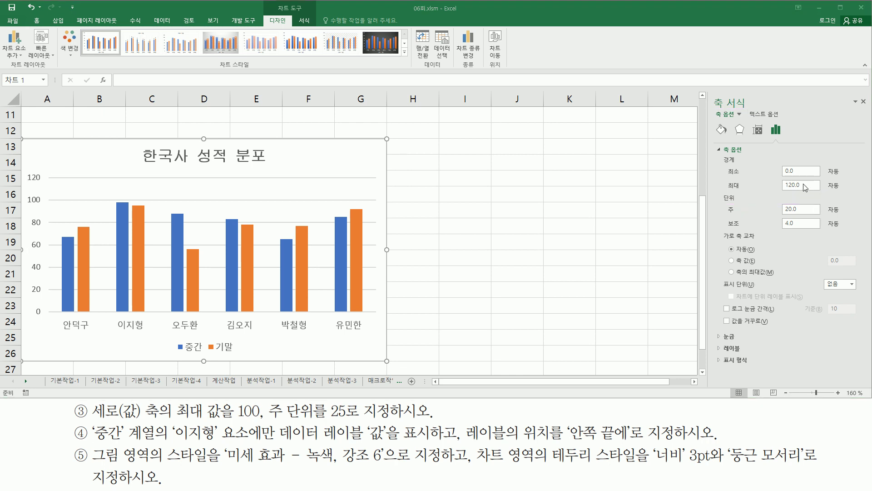
click(807, 185)
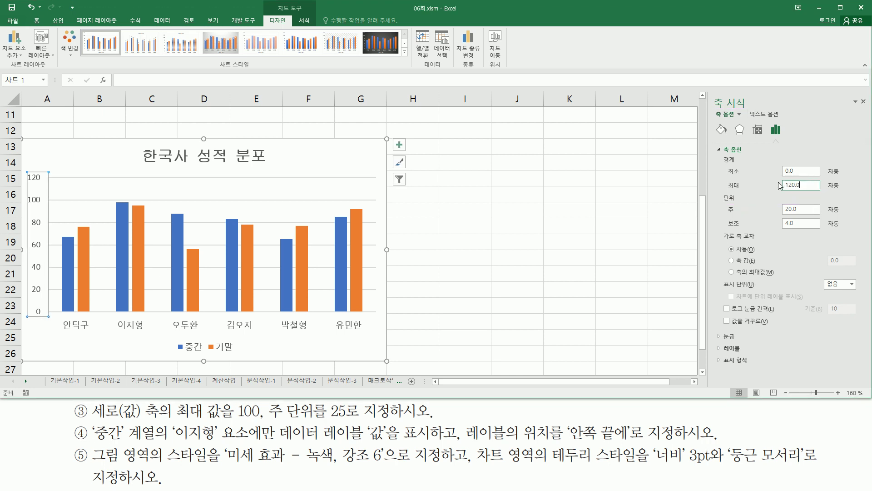
key(BackSpace)
key(BackSpace)
key(BackSpace)
key(BackSpace)
text(00)
key(Return)
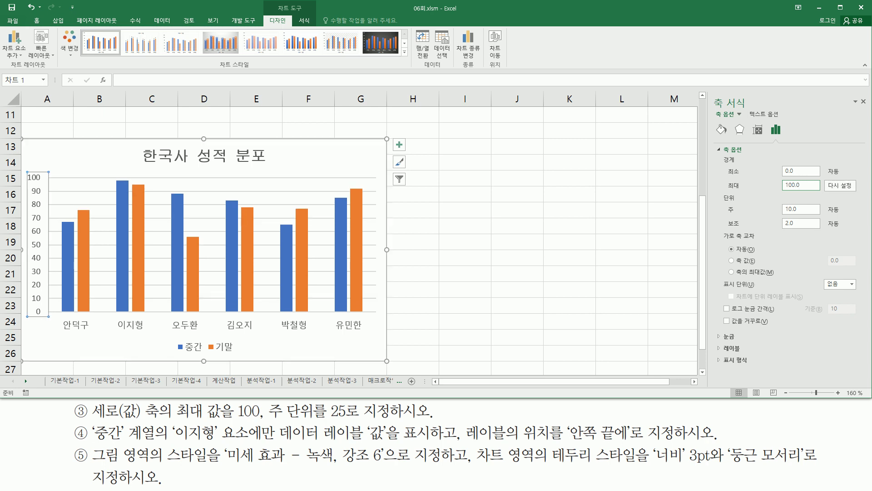
- Set the major unit of the vertical value axis to 25
click(812, 209)
text(25)
key(Return)
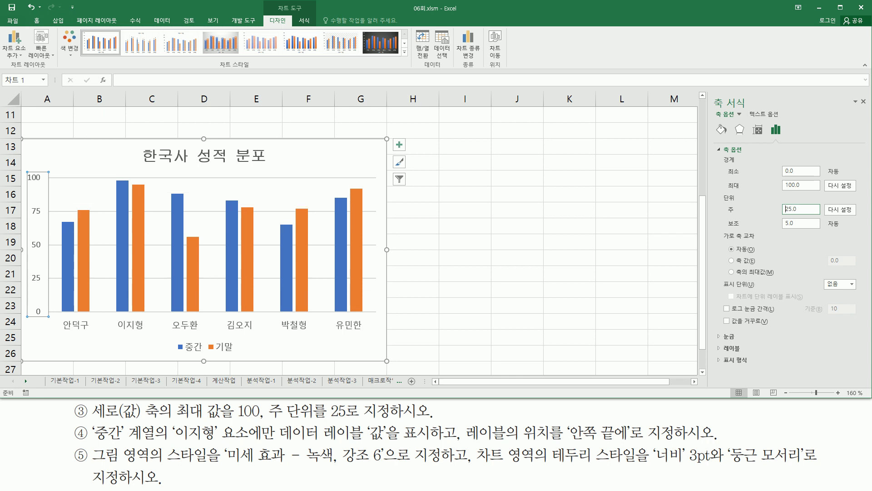
drag(726, 176, 811, 190)
drag(720, 201, 815, 213)
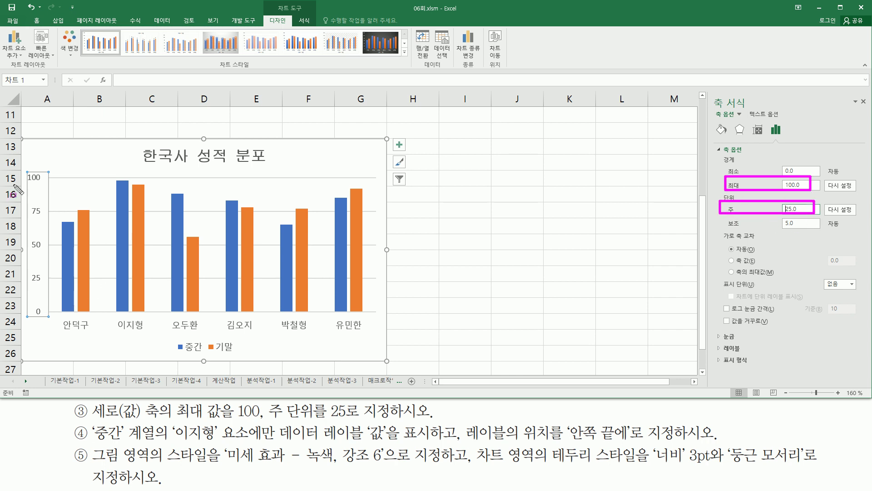
drag(24, 170, 56, 321)
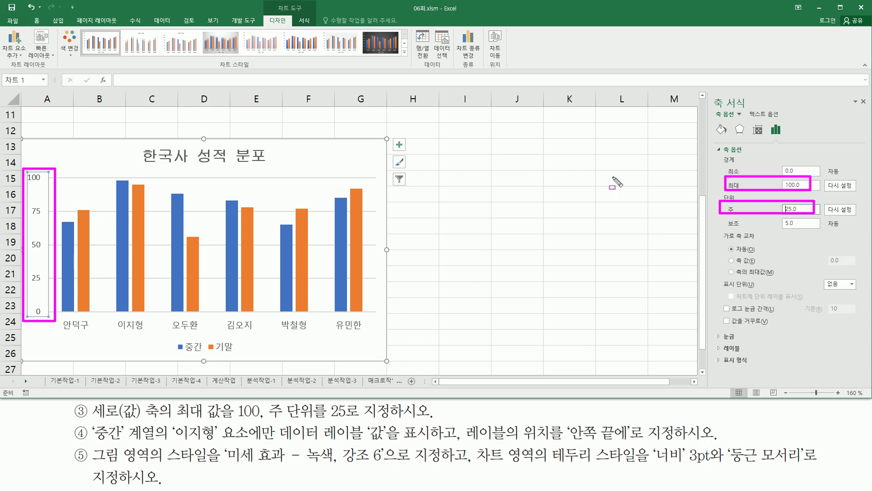
drag(713, 92, 752, 112)
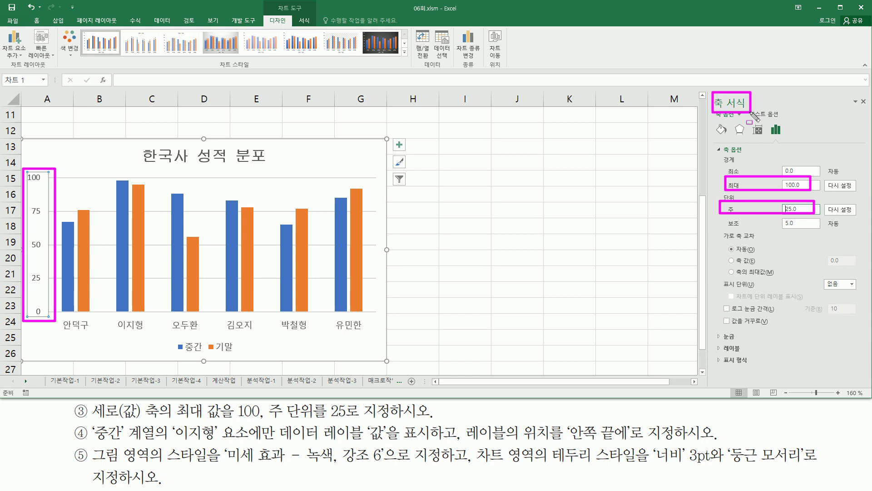
- Close the axis formatting pane
key(Escape)
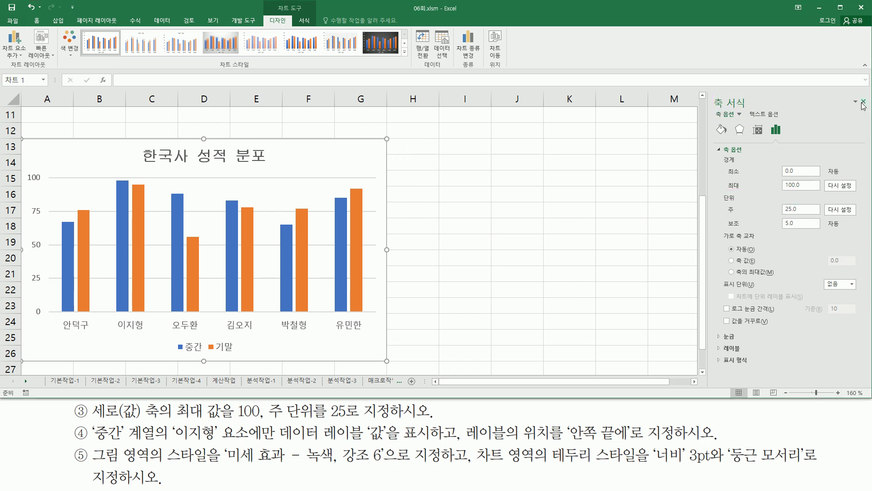
click(864, 100)
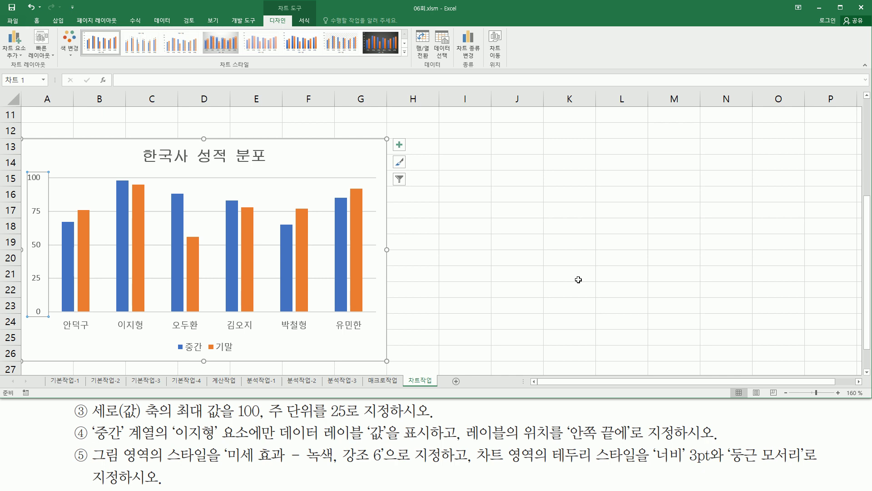
mouse_move(89, 442)
mouse_down()
mouse_move(172, 444)
mouse_move(158, 421)
mouse_up()
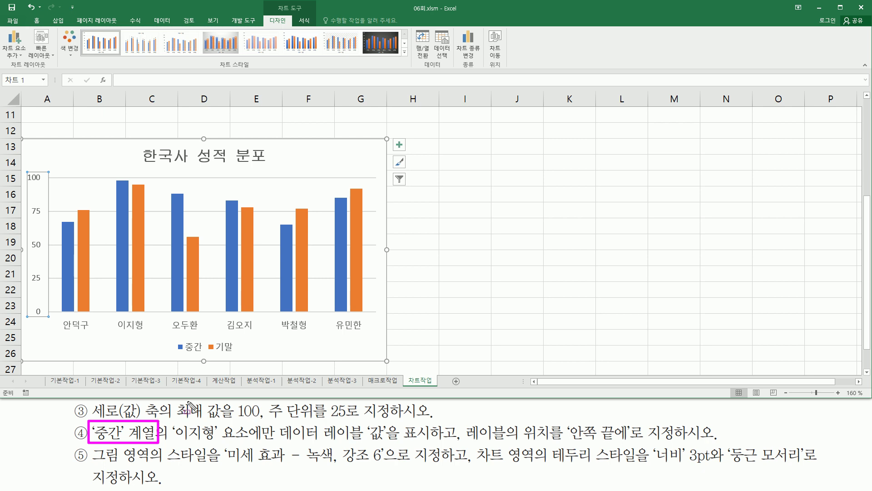
drag(177, 337, 203, 354)
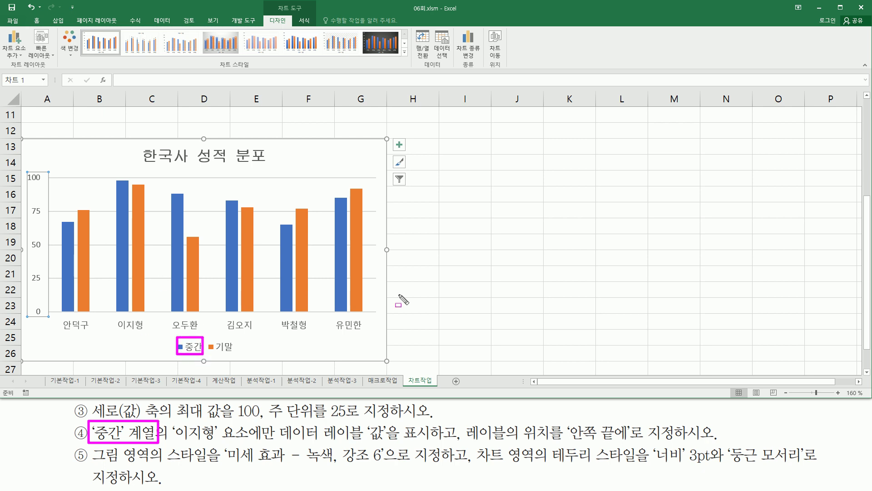
drag(176, 440, 273, 440)
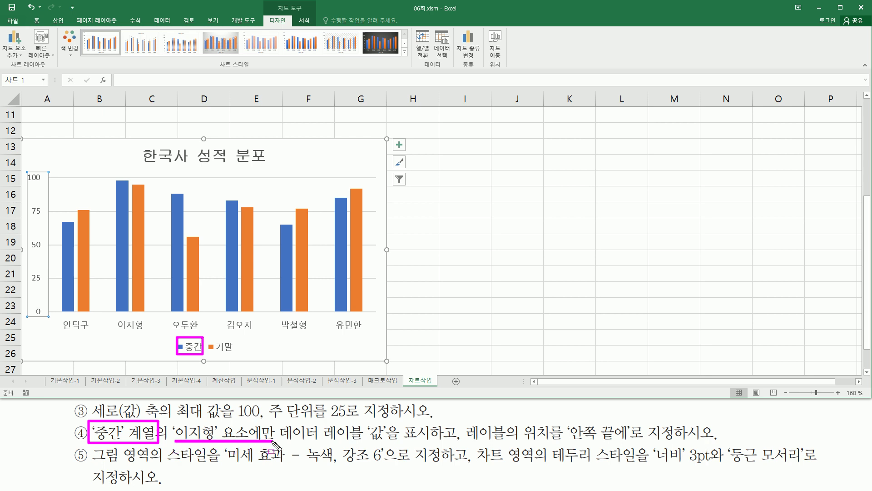
drag(114, 178, 131, 313)
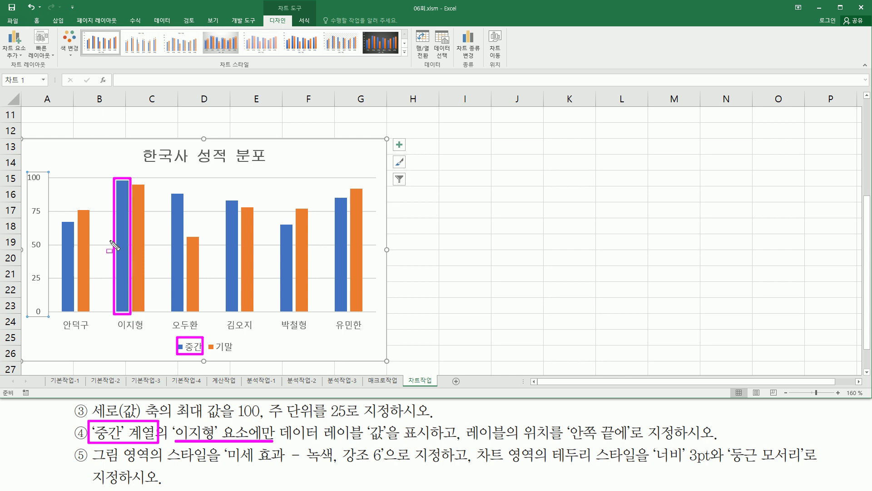
mouse_move(277, 417)
mouse_down()
mouse_move(387, 444)
mouse_move(633, 443)
mouse_up()
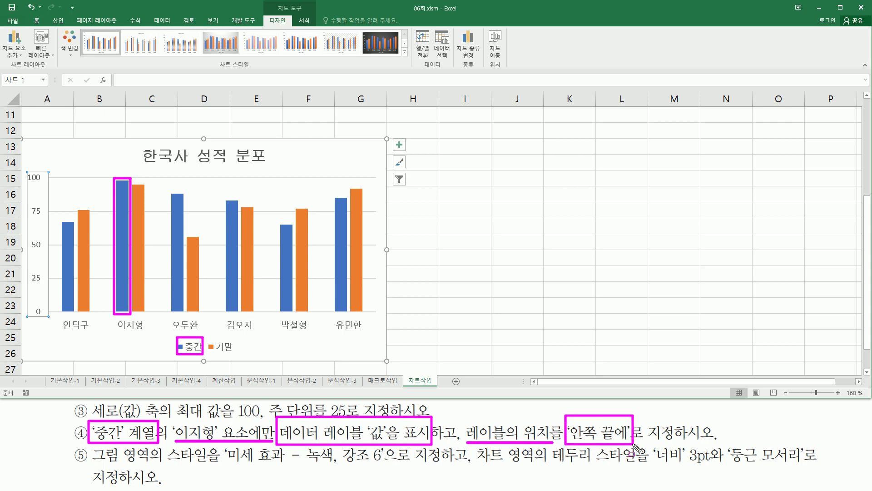
key(Escape)
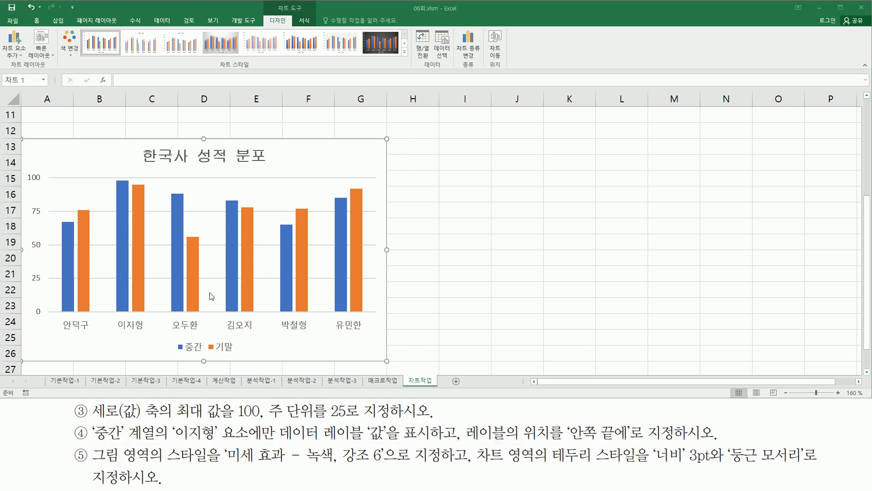
- Add a value data label positioned 안쪽 끝에 to only the second student's bar in the 중간 series
click(122, 263)
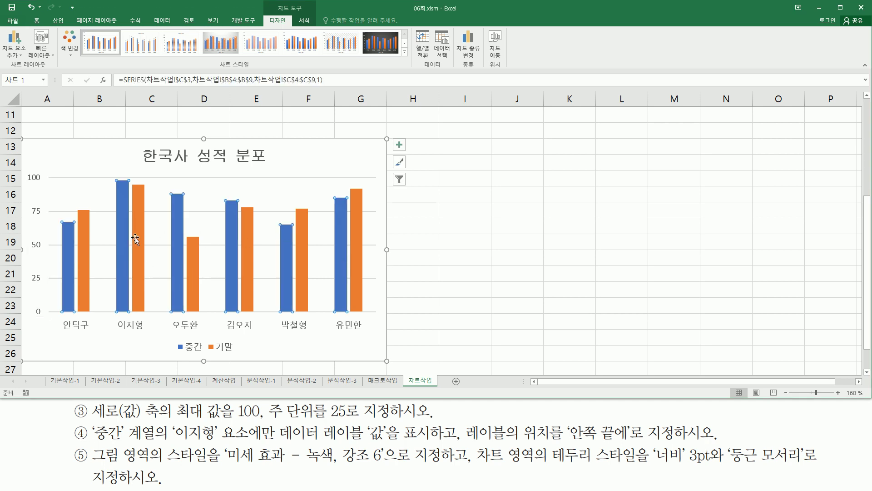
mouse_move(125, 245)
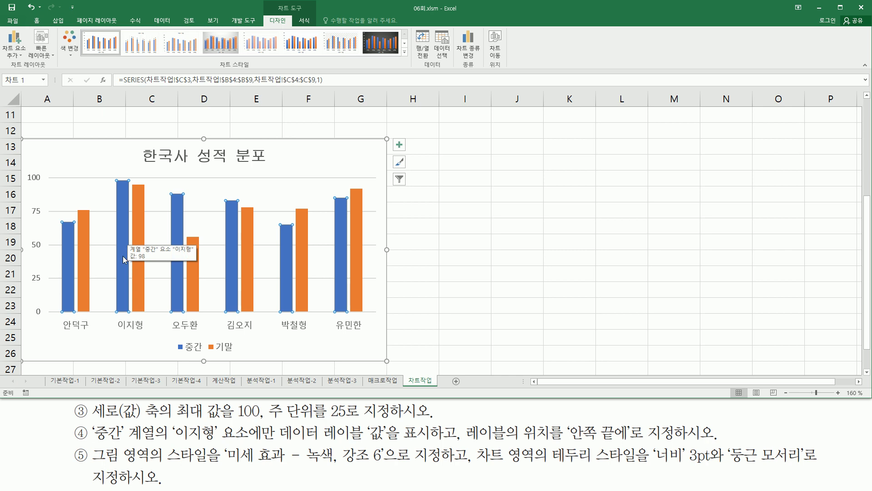
click(122, 256)
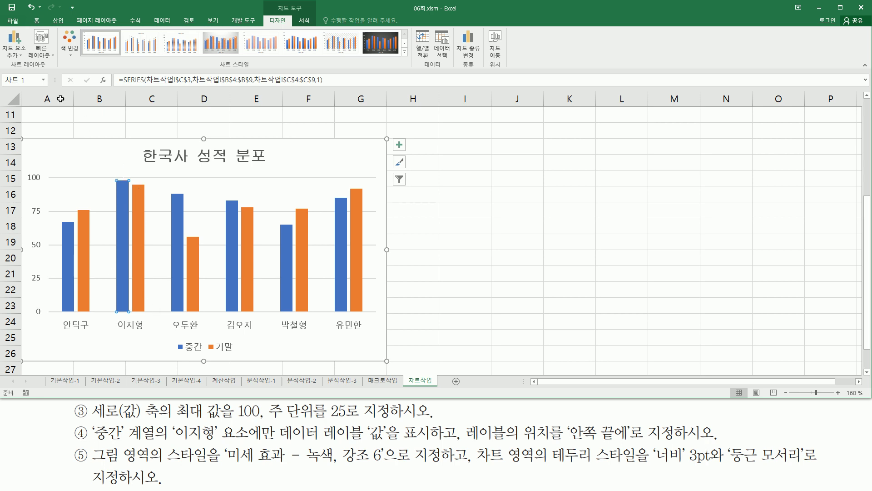
click(20, 55)
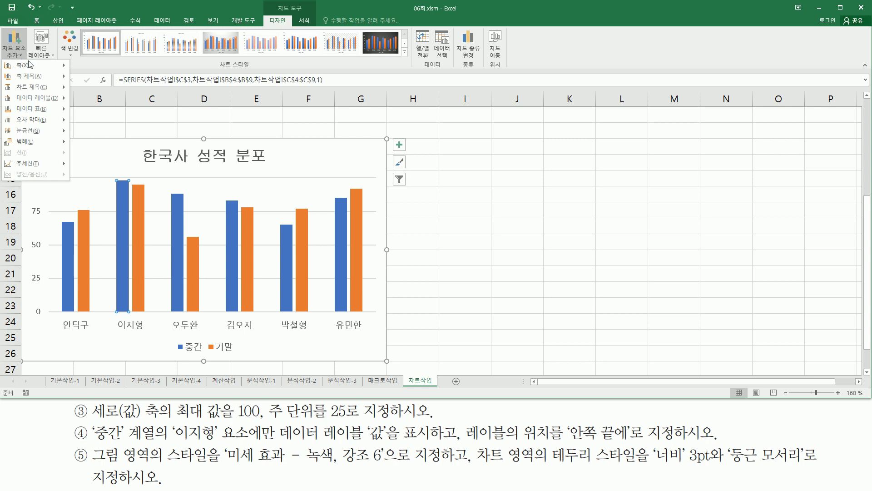
mouse_move(41, 98)
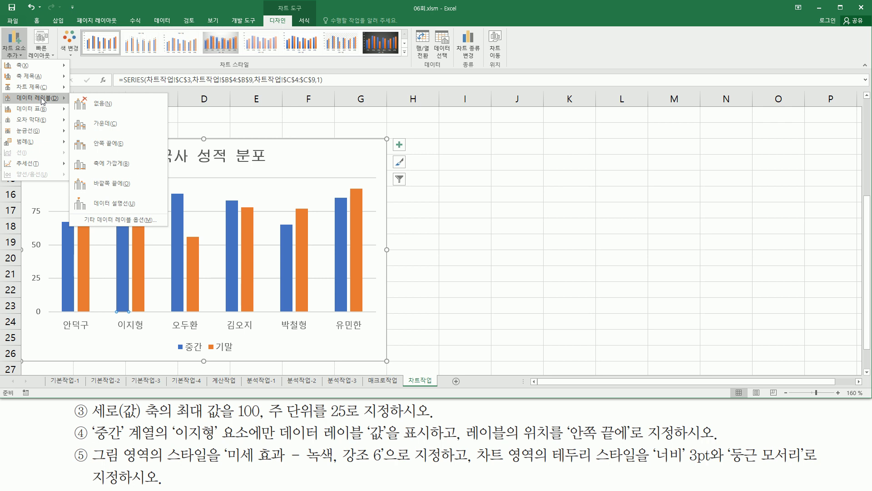
click(121, 145)
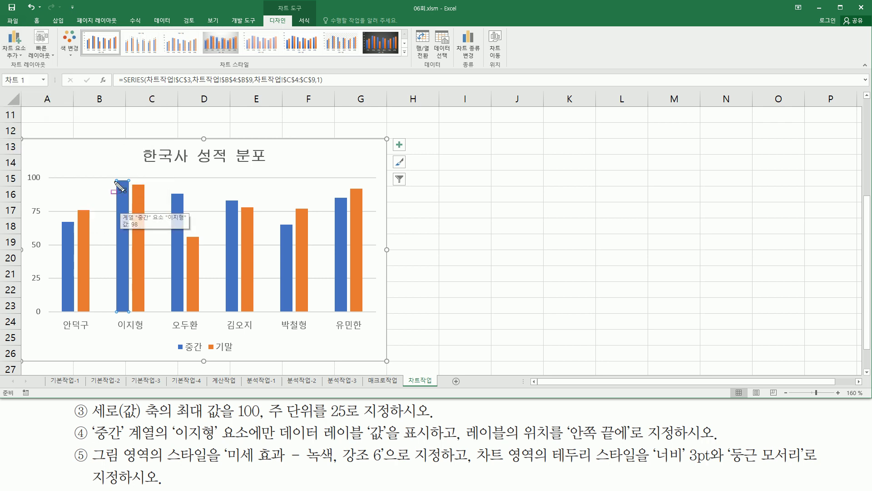
drag(113, 175, 132, 199)
key(Escape)
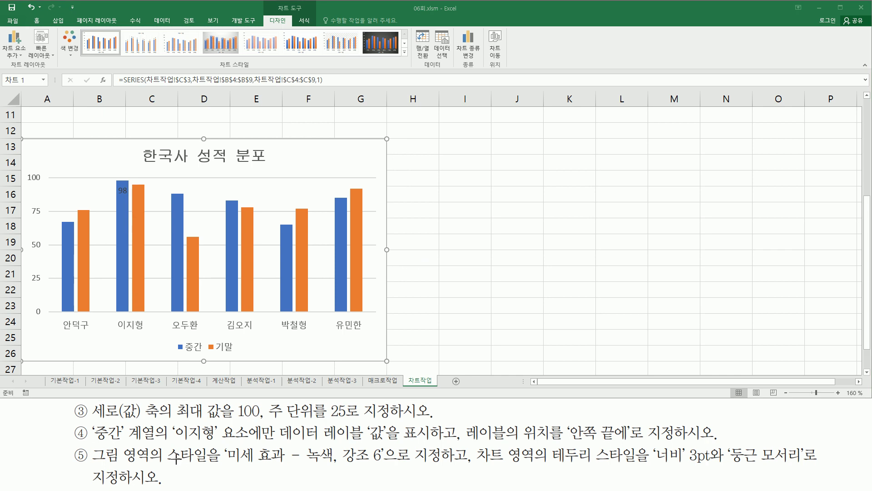
key(ctrl+2)
drag(93, 464, 162, 465)
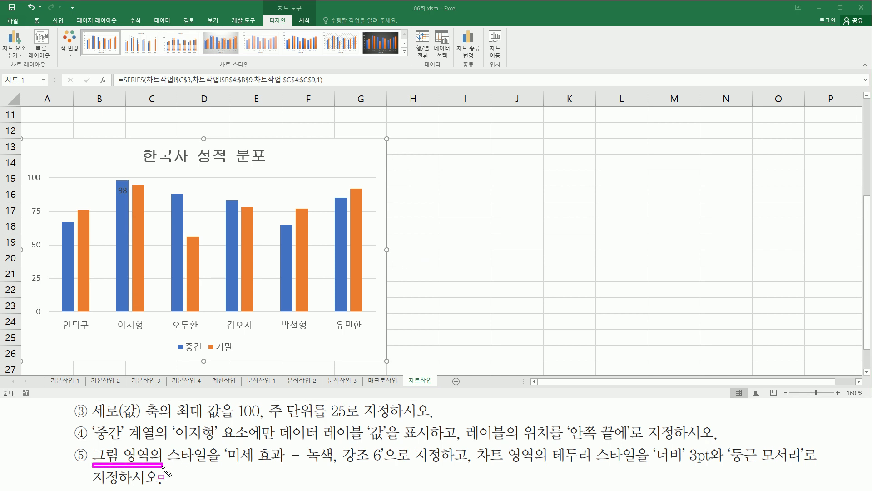
mouse_move(50, 175)
mouse_down()
mouse_move(318, 269)
mouse_move(375, 313)
mouse_up()
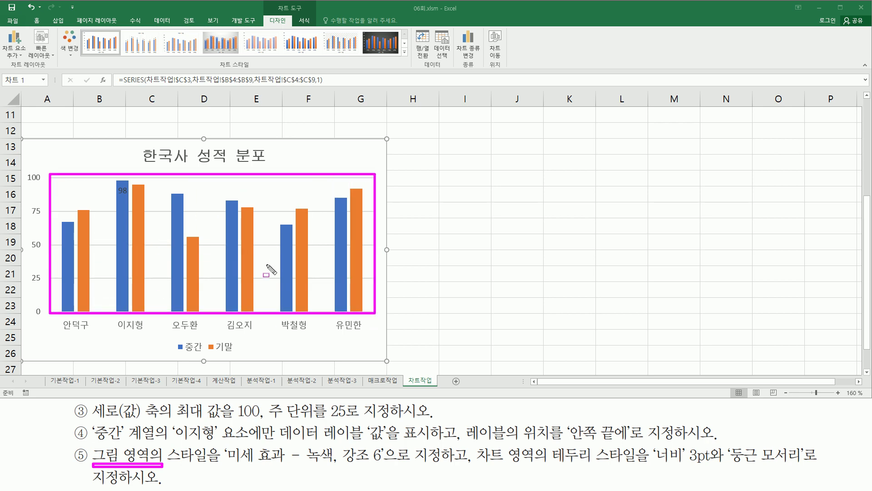
mouse_move(168, 443)
mouse_down()
mouse_move(232, 468)
mouse_move(224, 467)
mouse_move(386, 465)
mouse_up()
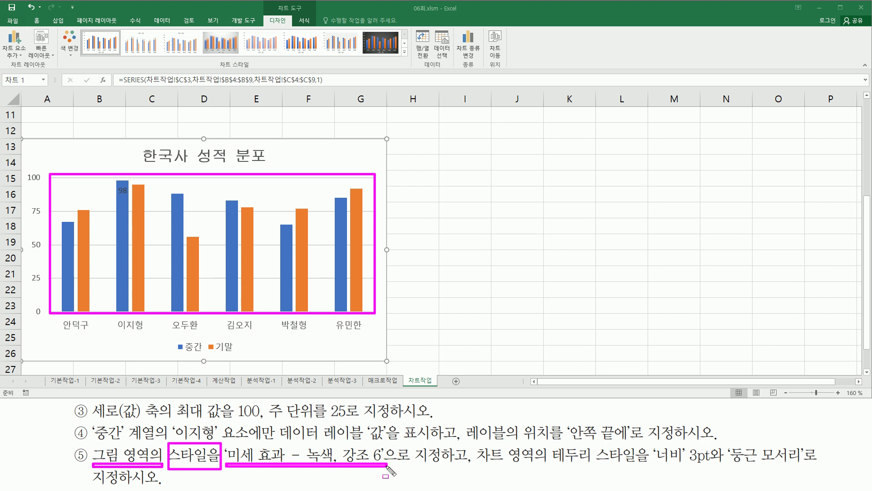
drag(466, 440, 467, 470)
key(Escape)
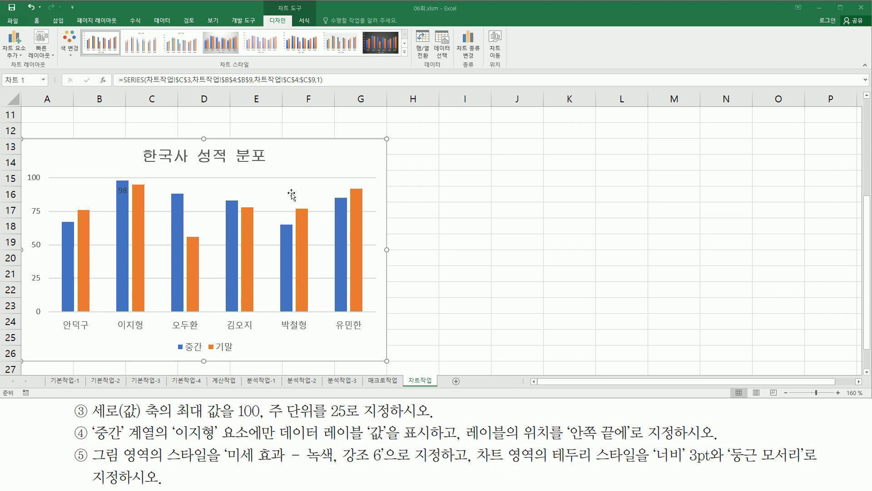
- Apply the shape style 미세 효과 - 녹색, 강조 6 to the chart's plot area
click(267, 190)
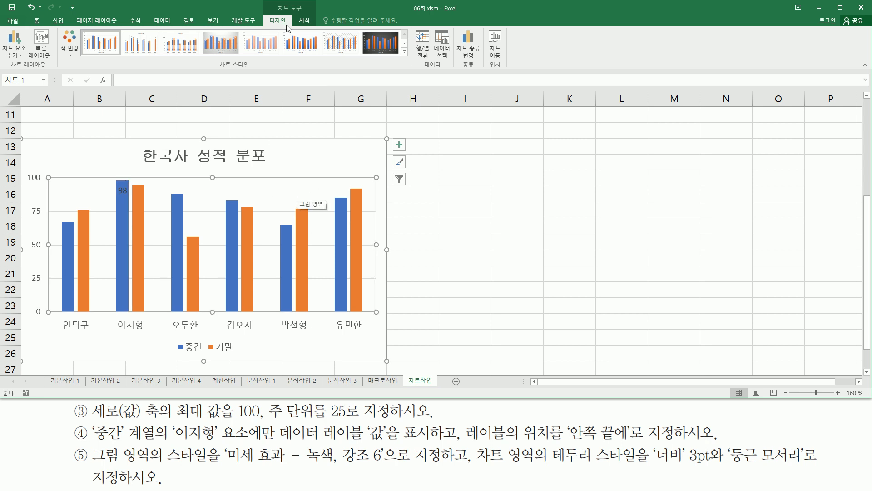
drag(274, 1, 317, 27)
key(Escape)
click(307, 20)
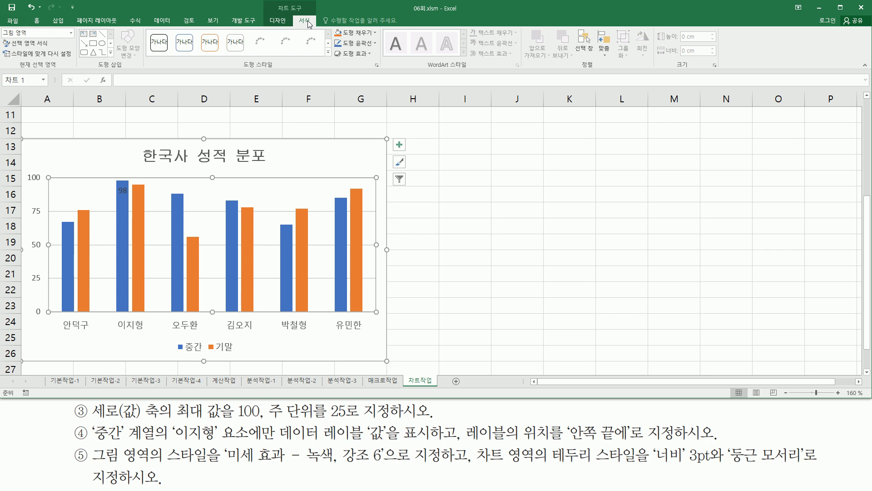
key(ctrl+2)
drag(244, 70, 274, 60)
key(Escape)
click(329, 53)
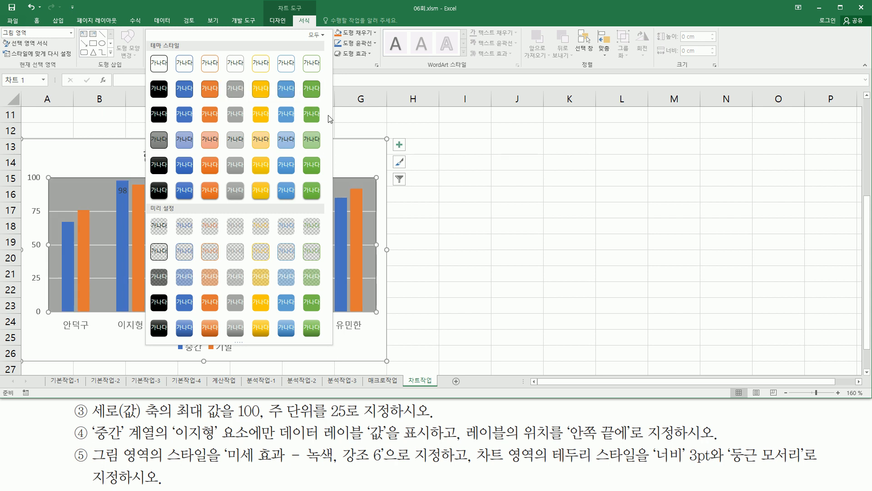
click(312, 141)
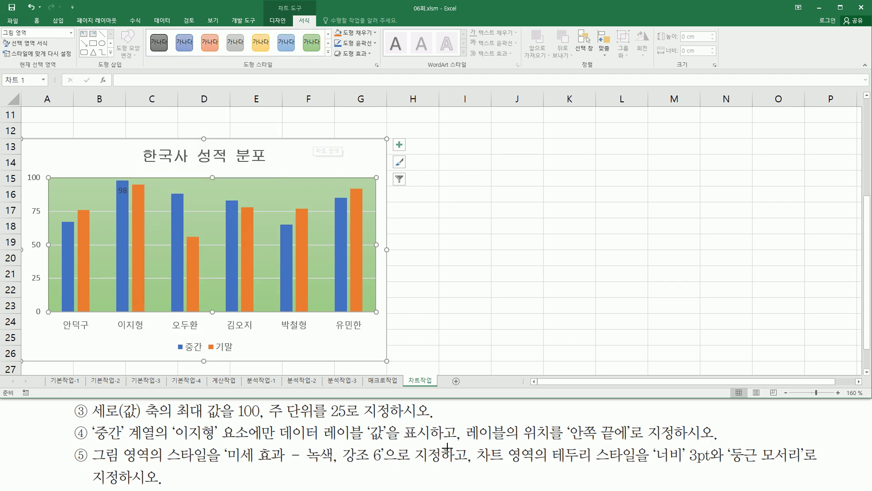
mouse_move(468, 440)
mouse_down()
mouse_move(469, 478)
mouse_move(539, 465)
mouse_up()
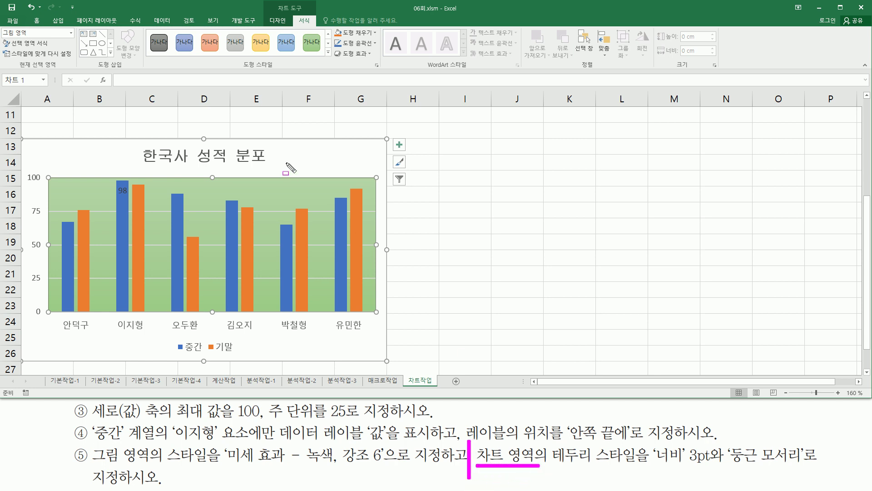
drag(309, 145, 352, 160)
drag(84, 147, 150, 168)
key(Escape)
- Set the chart area's border width to 3 pt in its formatting options
click(351, 152)
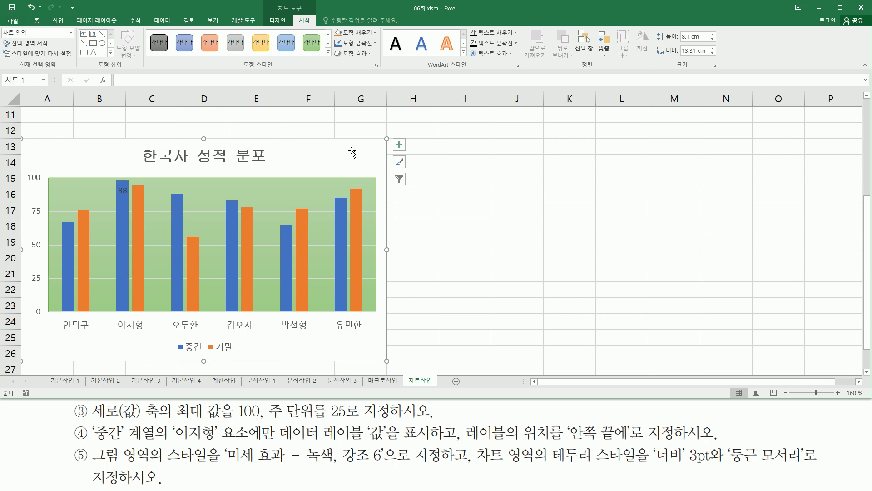
right_click(353, 153)
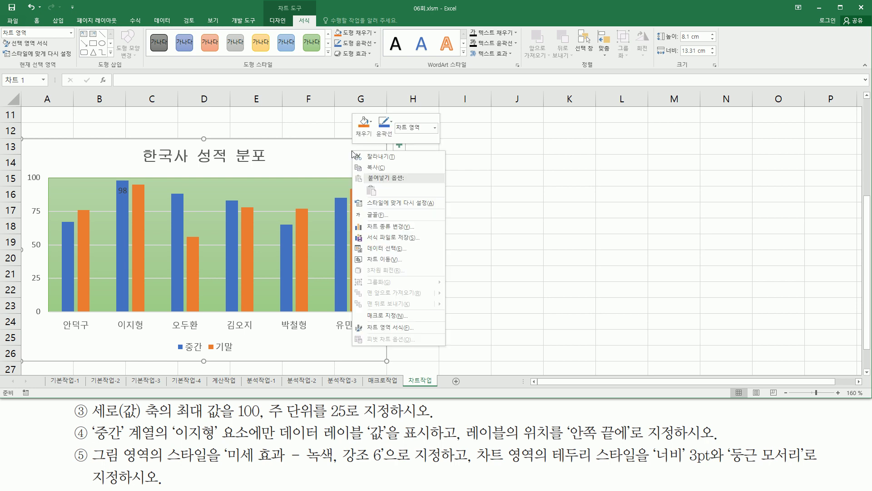
click(390, 328)
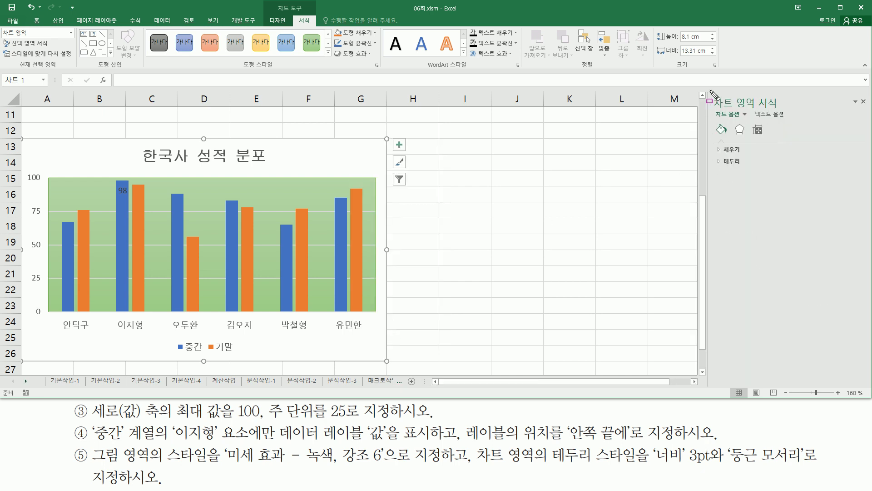
drag(751, 108, 787, 108)
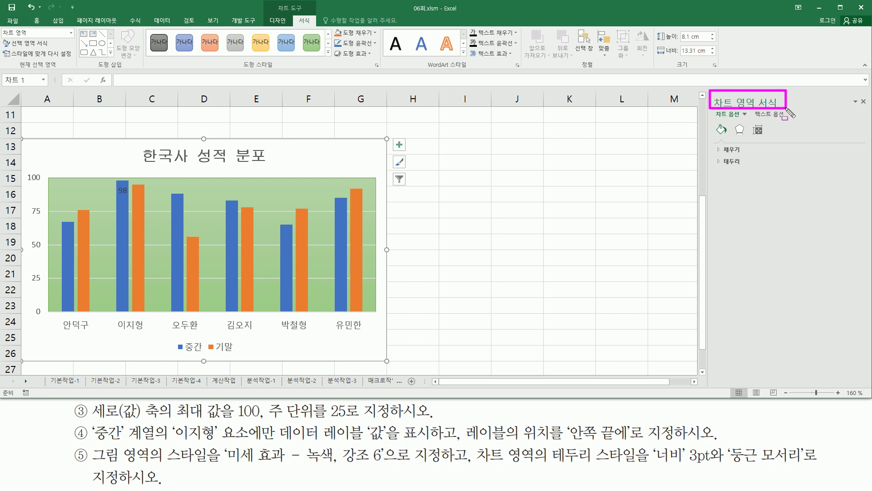
mouse_move(549, 443)
mouse_down()
mouse_move(587, 467)
mouse_move(802, 466)
mouse_up()
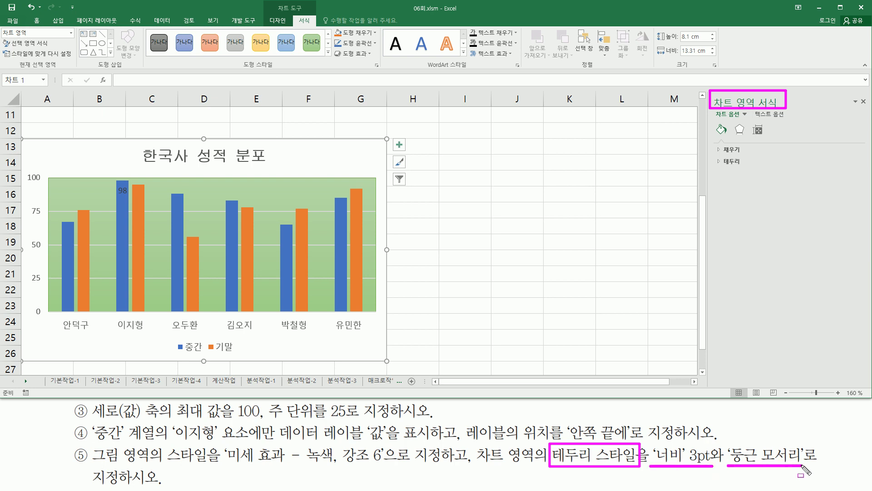
drag(714, 154, 743, 166)
key(Escape)
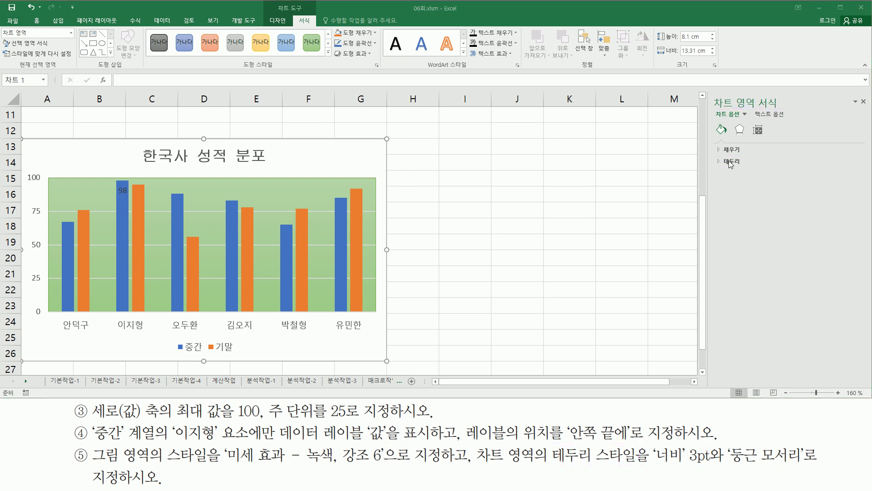
click(729, 161)
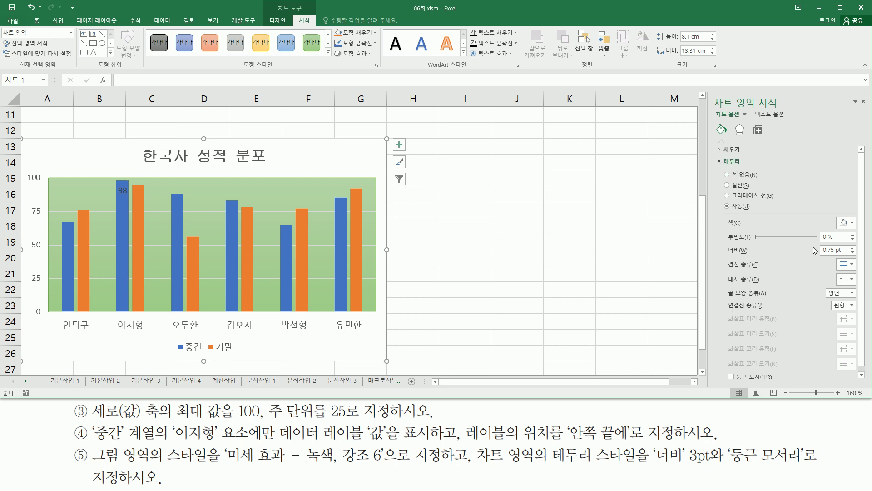
click(853, 248)
click(852, 247)
click(852, 248)
click(852, 248)
click(852, 248)
click(853, 247)
click(852, 247)
click(852, 248)
click(853, 248)
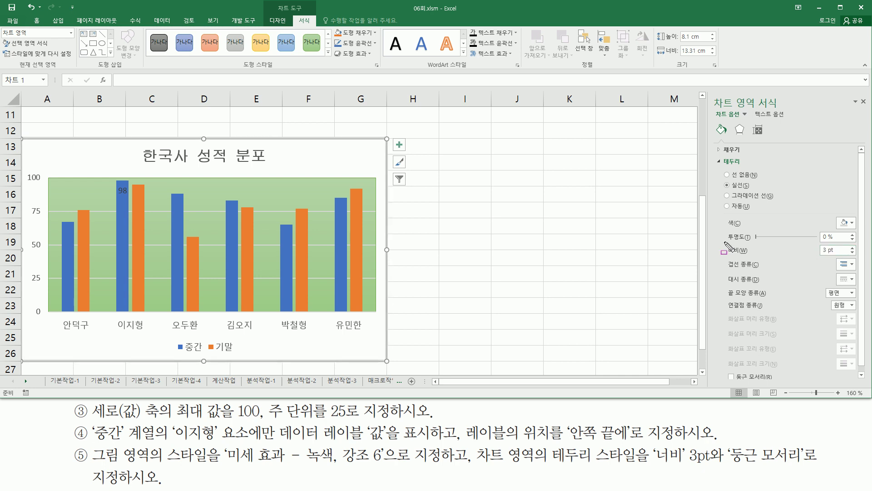
drag(724, 241, 839, 260)
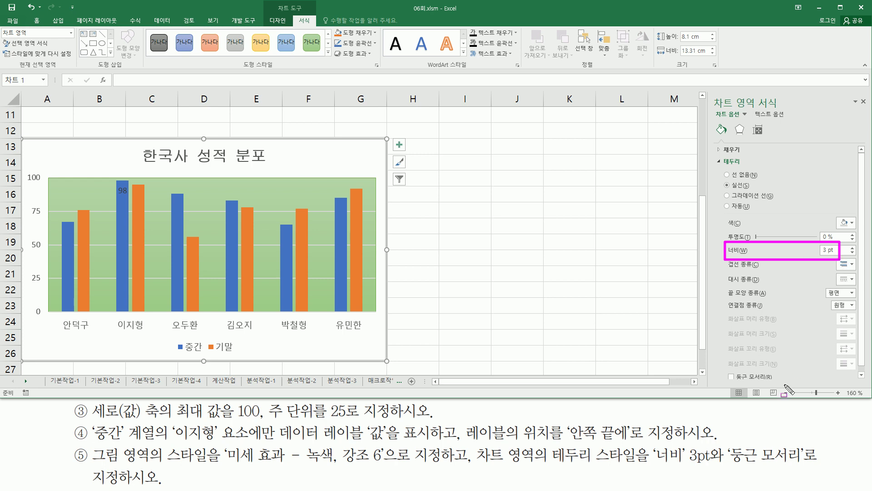
mouse_move(725, 369)
mouse_down()
mouse_move(745, 382)
mouse_move(779, 384)
mouse_up()
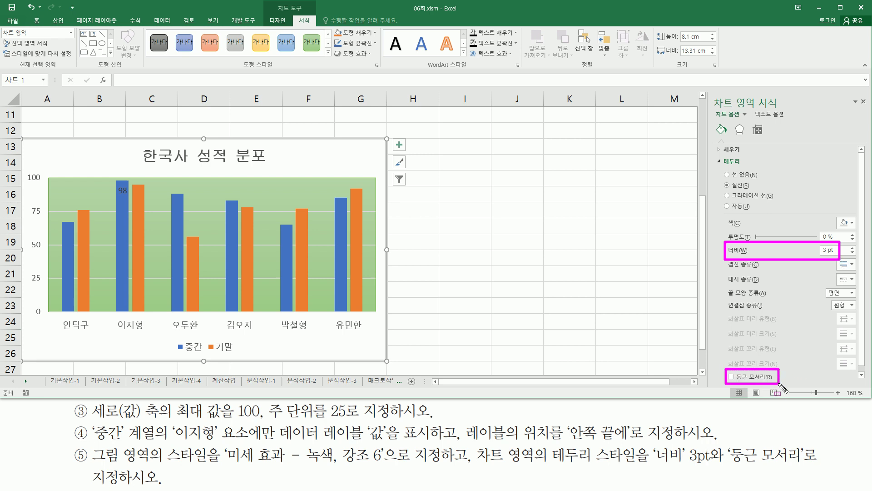
key(Escape)
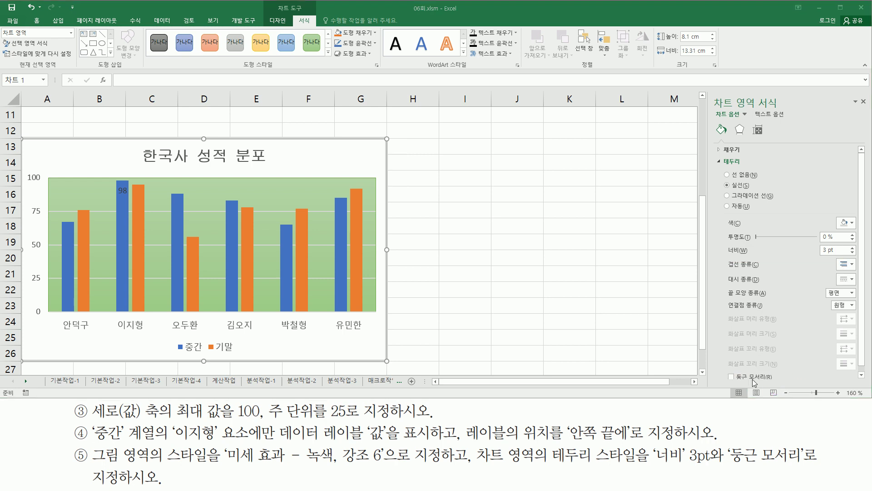
- Give the chart area's border rounded corners (둥근 모서리) and close its formatting pane, leaving the chart deselected
click(732, 377)
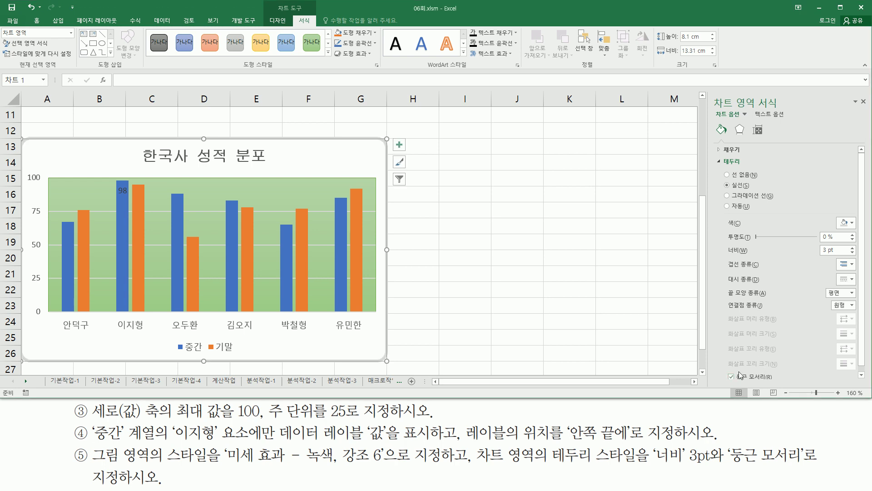
mouse_move(726, 244)
mouse_down()
mouse_move(754, 260)
mouse_move(854, 258)
mouse_up()
mouse_move(725, 370)
mouse_down()
mouse_move(750, 384)
mouse_move(786, 383)
mouse_up()
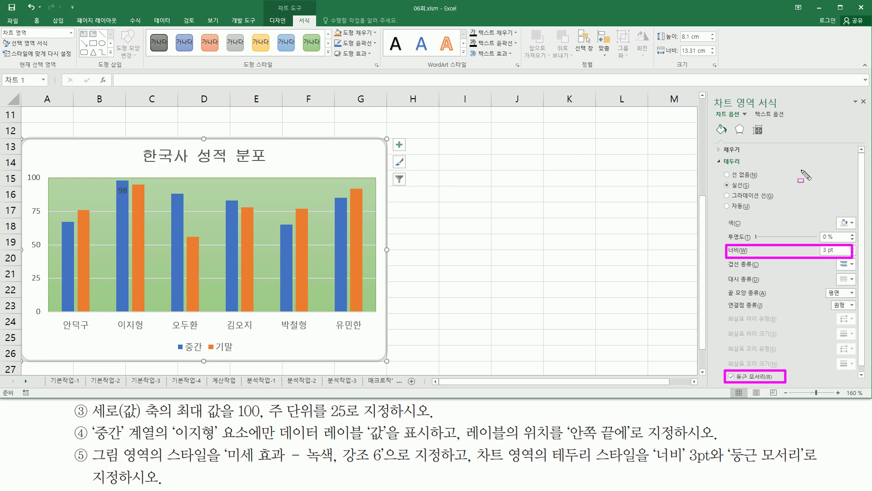
drag(857, 89, 869, 117)
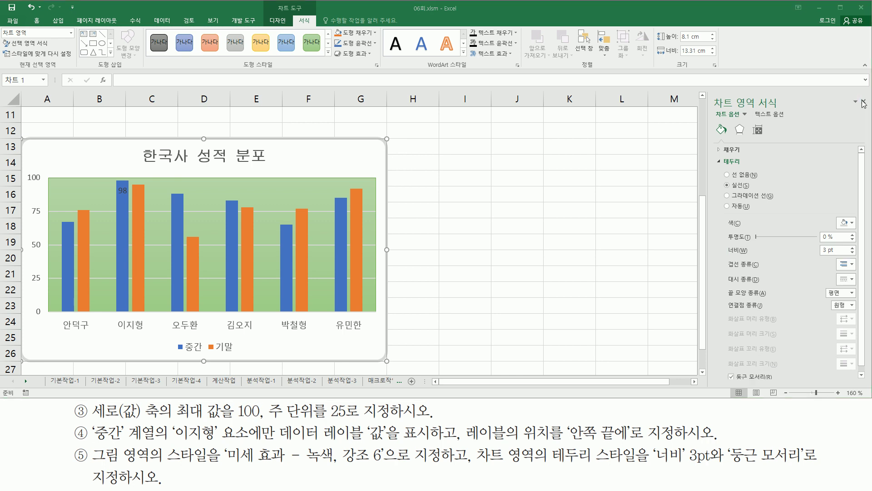
click(863, 101)
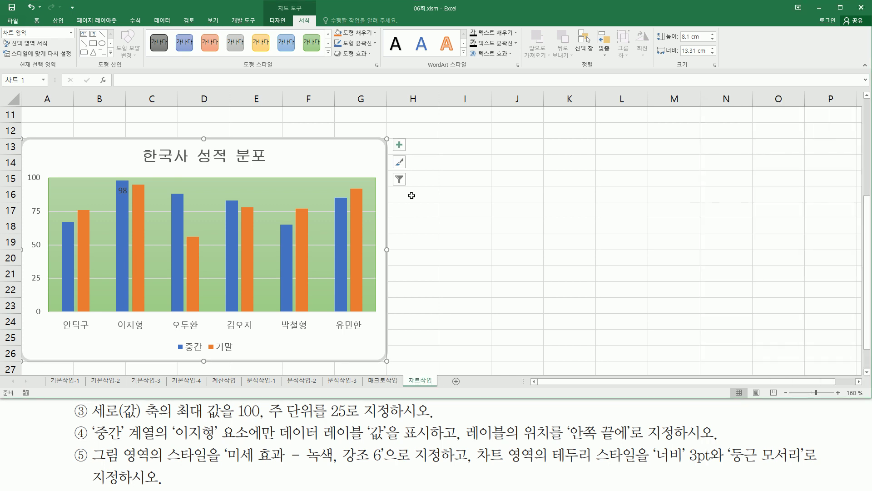
click(529, 198)
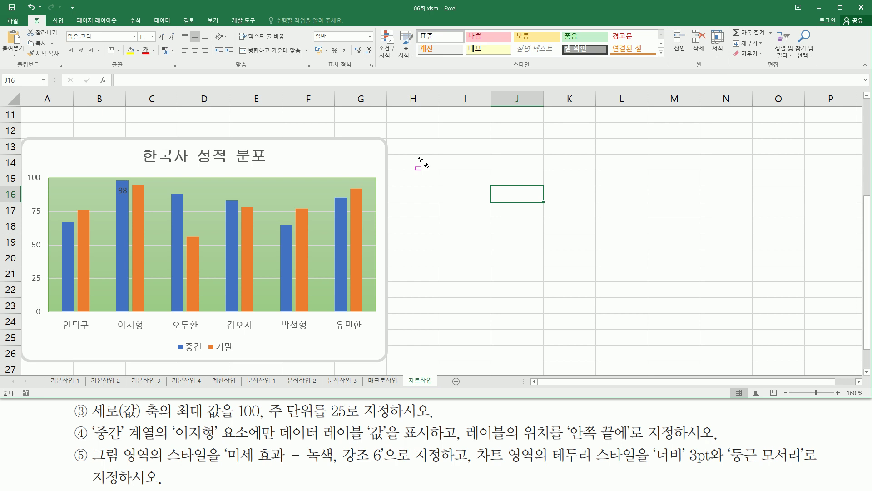
key(Escape)
click(466, 210)
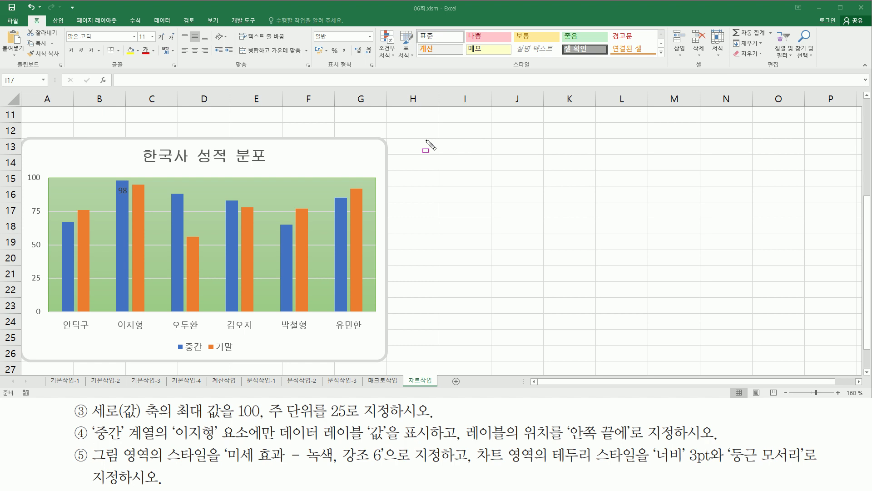
drag(132, 144, 275, 164)
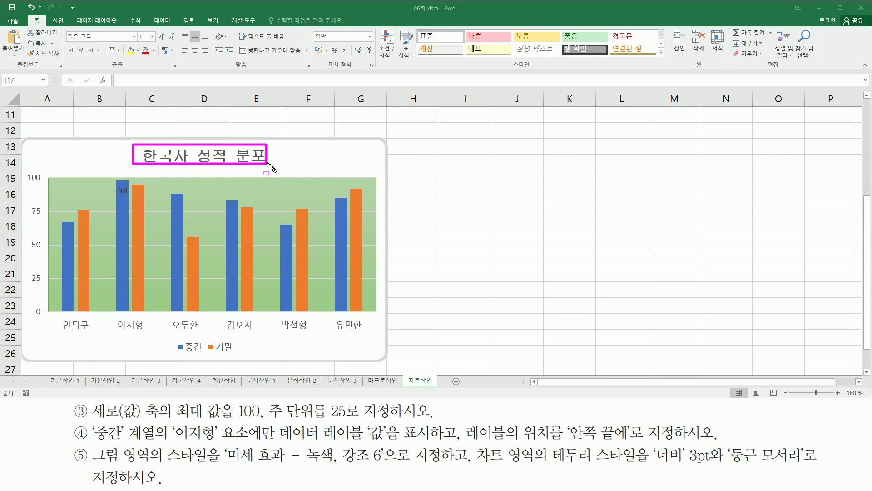
mouse_move(25, 164)
mouse_down()
mouse_move(46, 338)
mouse_move(47, 323)
mouse_move(240, 354)
mouse_move(378, 360)
mouse_up()
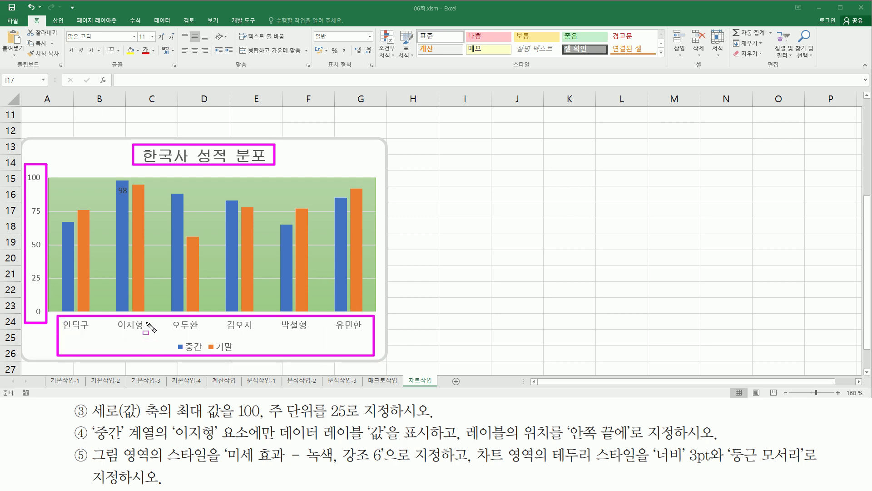
mouse_move(50, 177)
mouse_down()
mouse_move(379, 296)
mouse_move(376, 312)
mouse_up()
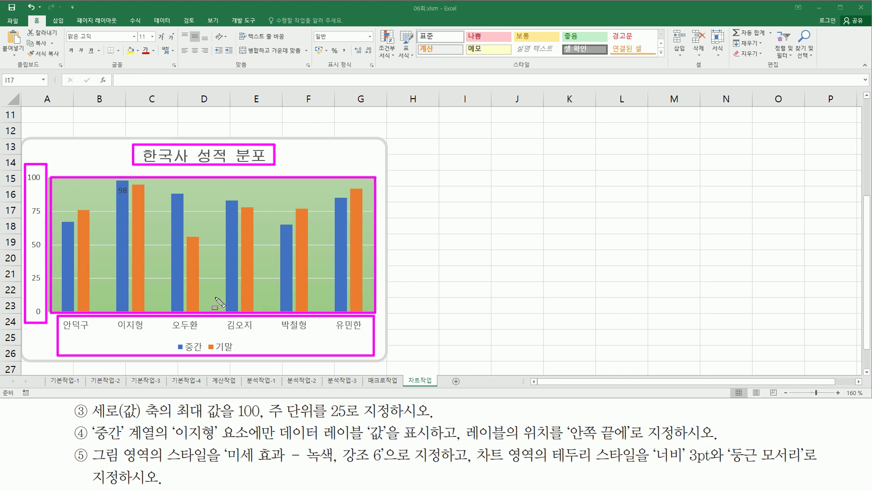
drag(114, 180, 133, 199)
key(Escape)
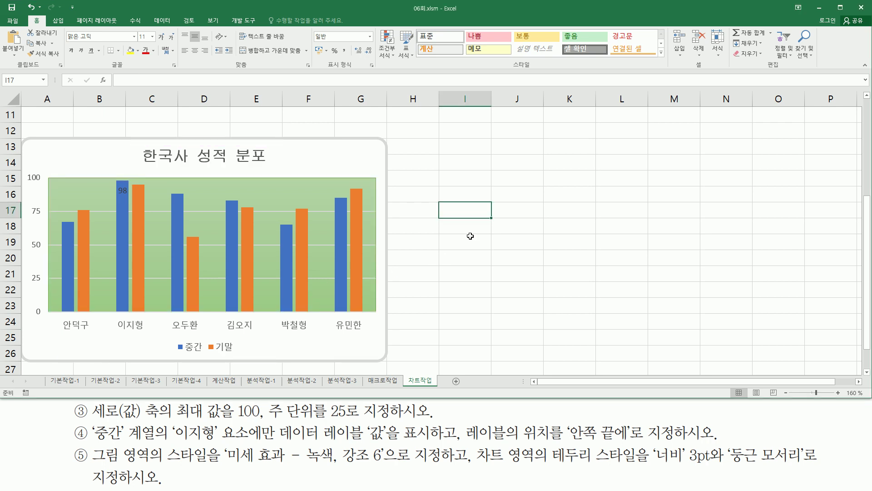